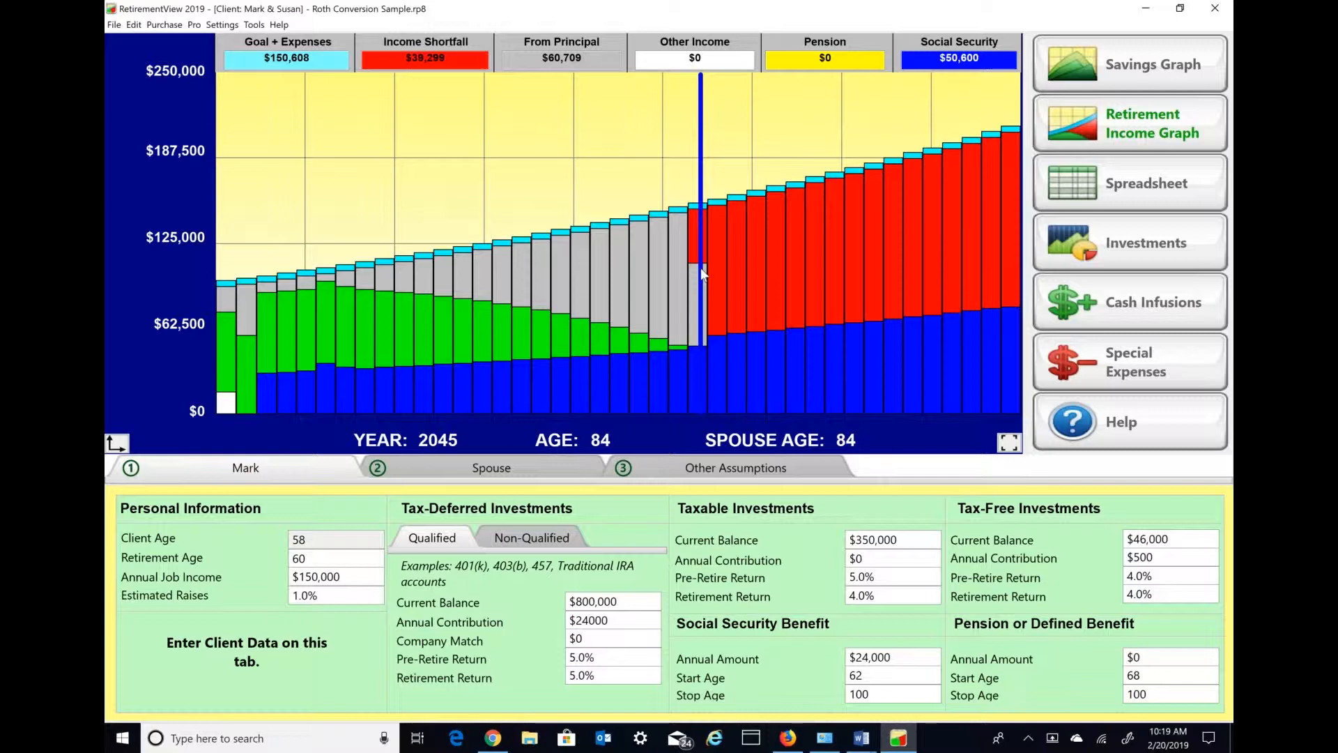
- Examine yearly figures on the retirement income graph and the client's tax-deferred, taxable and tax-free current balances
{"action": "left_click_drag", "start_coordinate": [700, 268], "coordinate": [690, 269]}
{"action": "left_click", "coordinate": [514, 397]}
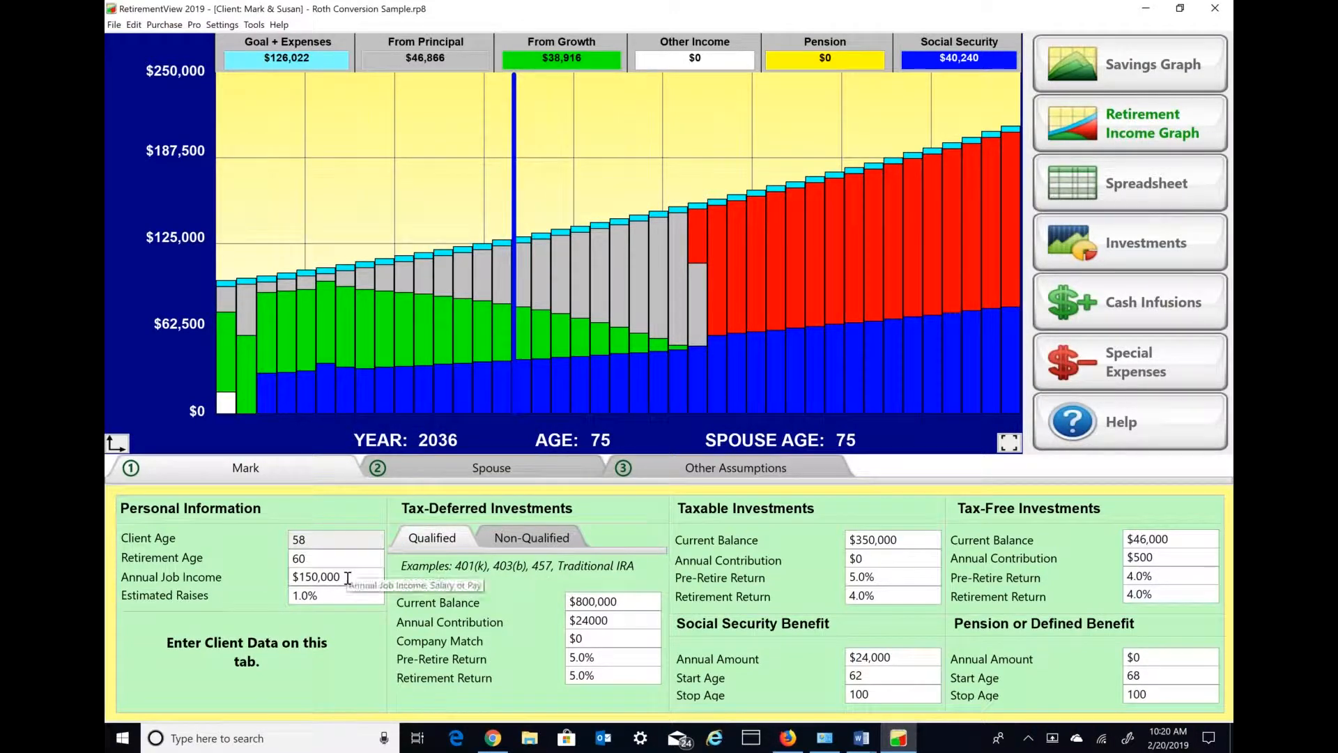
{"action": "left_click", "coordinate": [640, 597]}
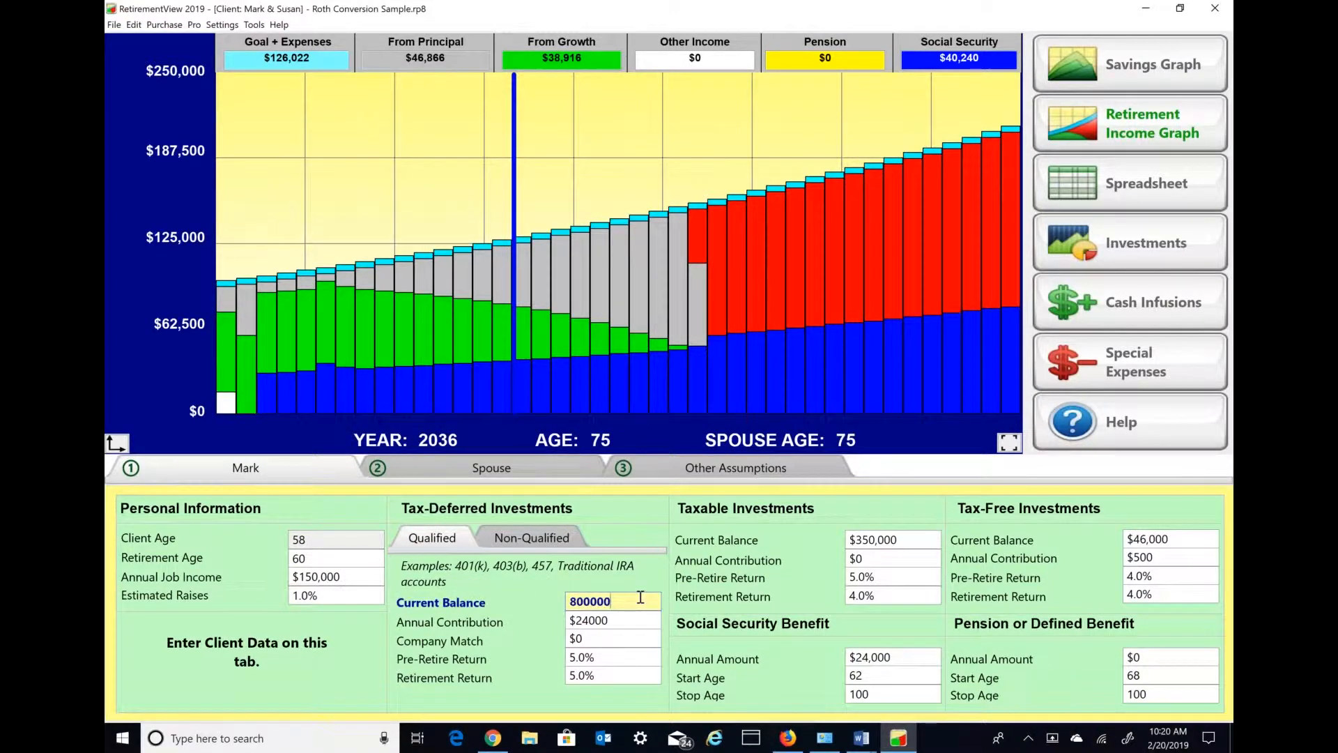
{"action": "left_click", "coordinate": [910, 538]}
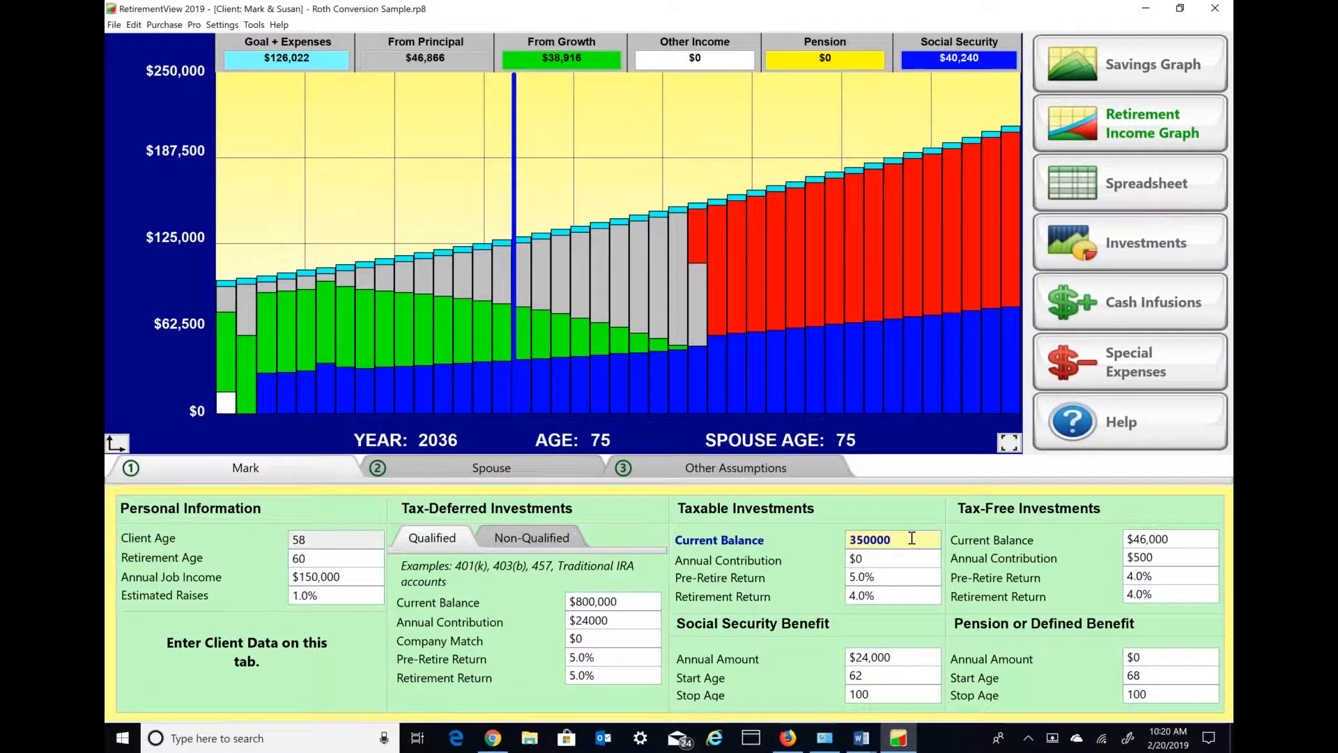
{"action": "left_click", "coordinate": [1180, 540]}
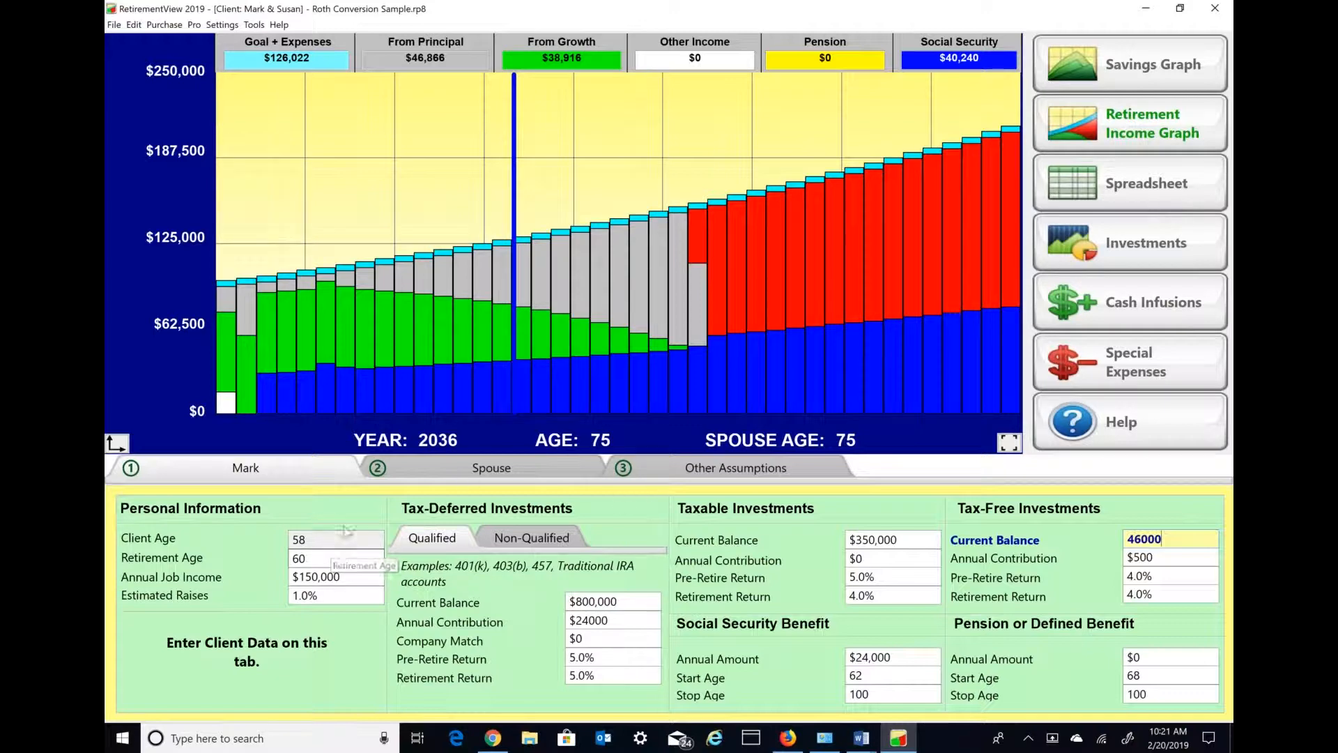
- Open the special expenses and rename the Long Term Care Claim entry as "Convert 401k to Roth"
{"action": "left_click", "coordinate": [1132, 373]}
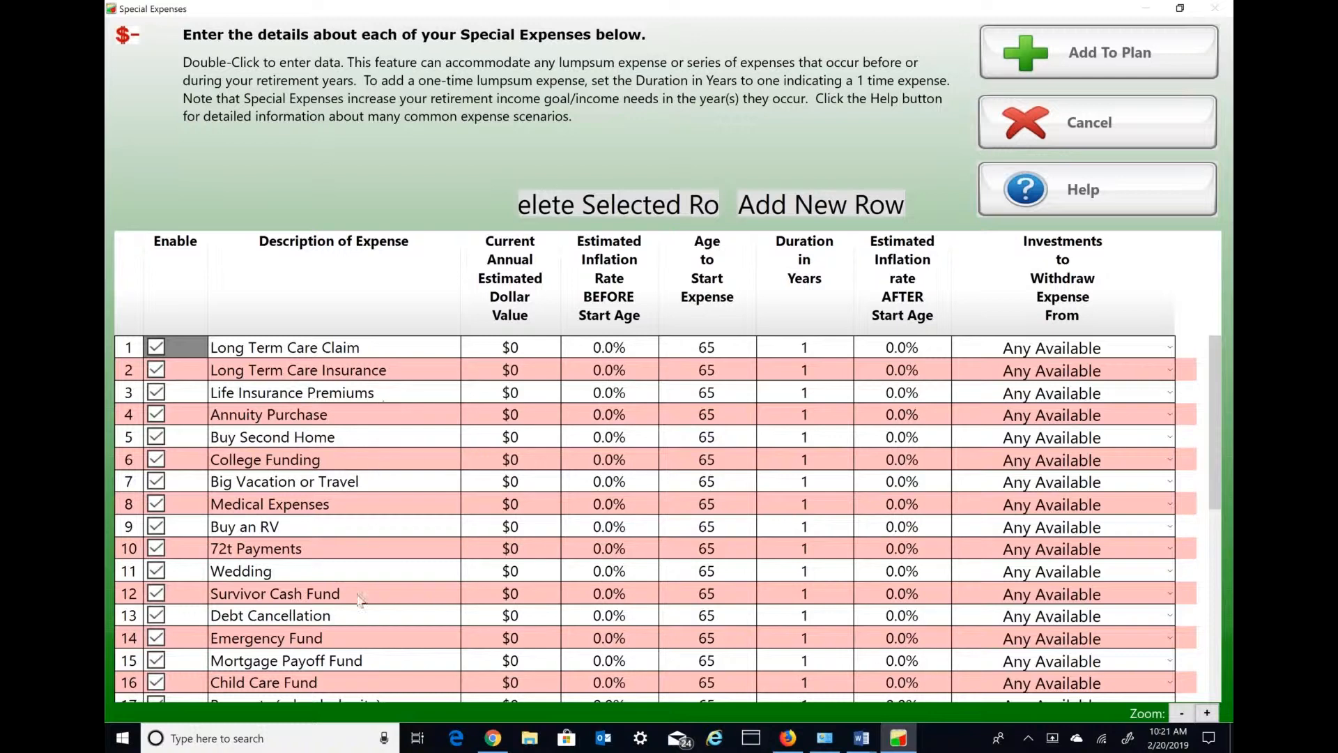
{"action": "double_click", "coordinate": [399, 349]}
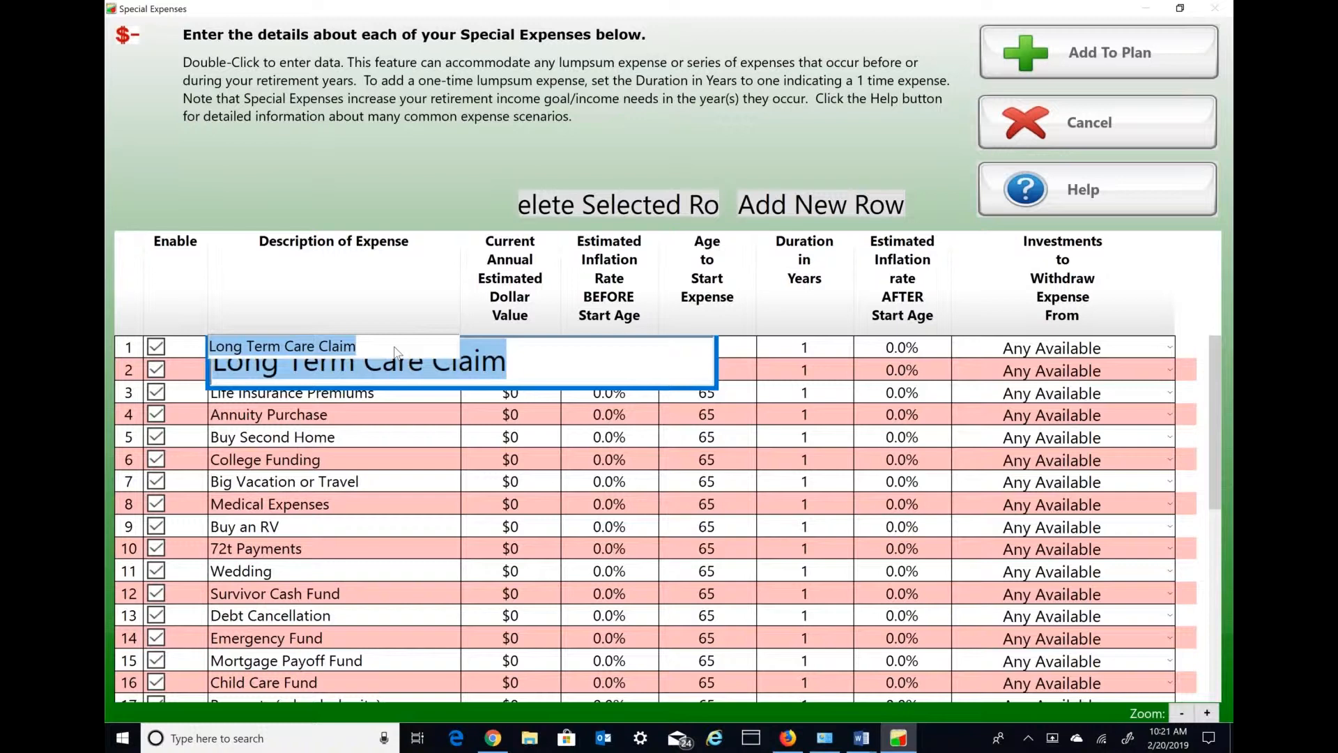
{"action": "type", "text": "Roth"}
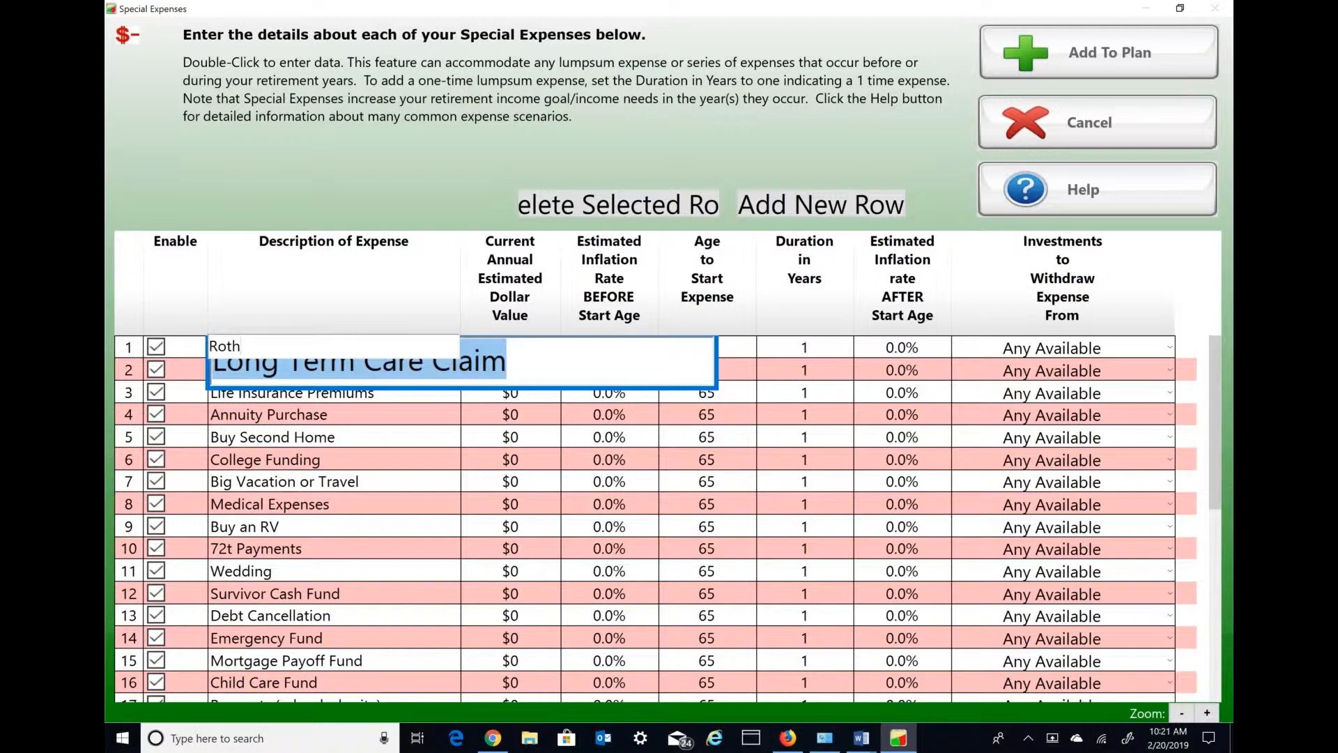
{"action": "key", "text": "BackSpace"}
{"action": "key", "text": "BackSpace"}
{"action": "key", "text": "BackSpace"}
{"action": "key", "text": "BackSpace"}
{"action": "type", "text": "Convert 401k to Roth"}
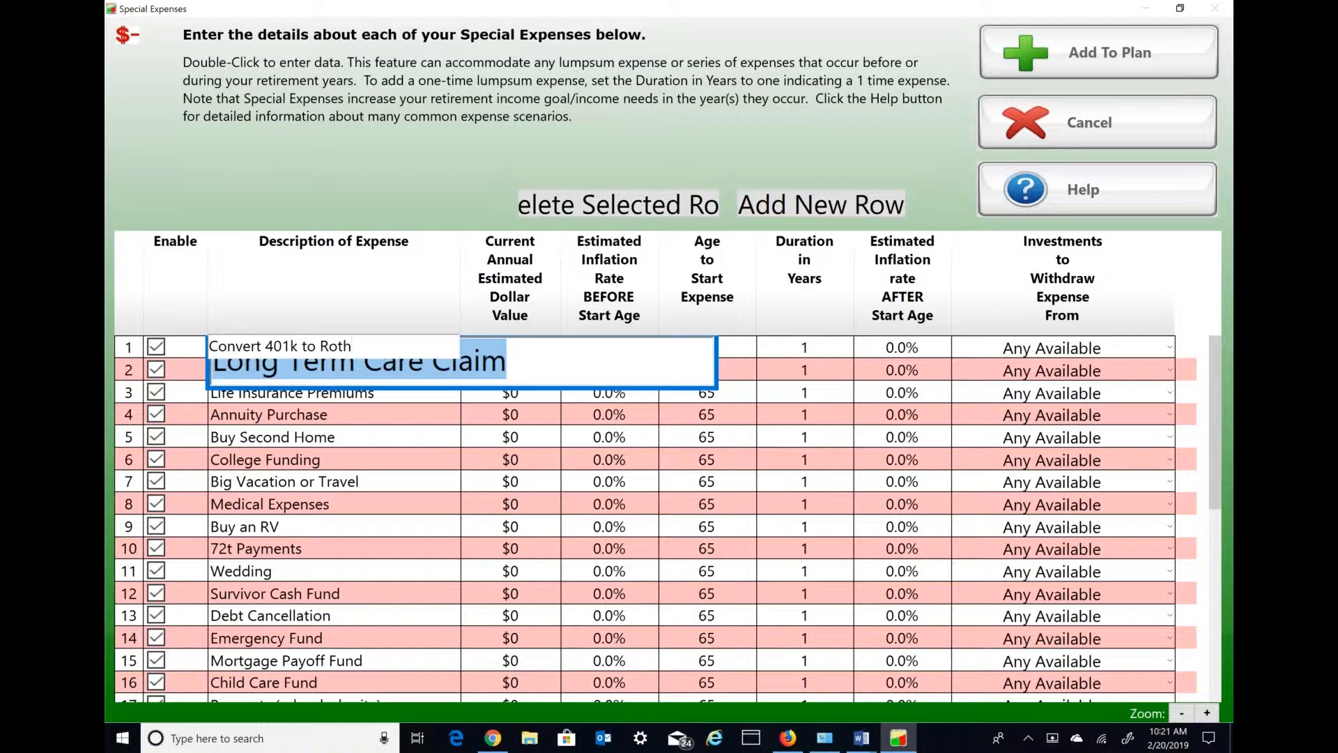
{"action": "key", "text": "Return"}
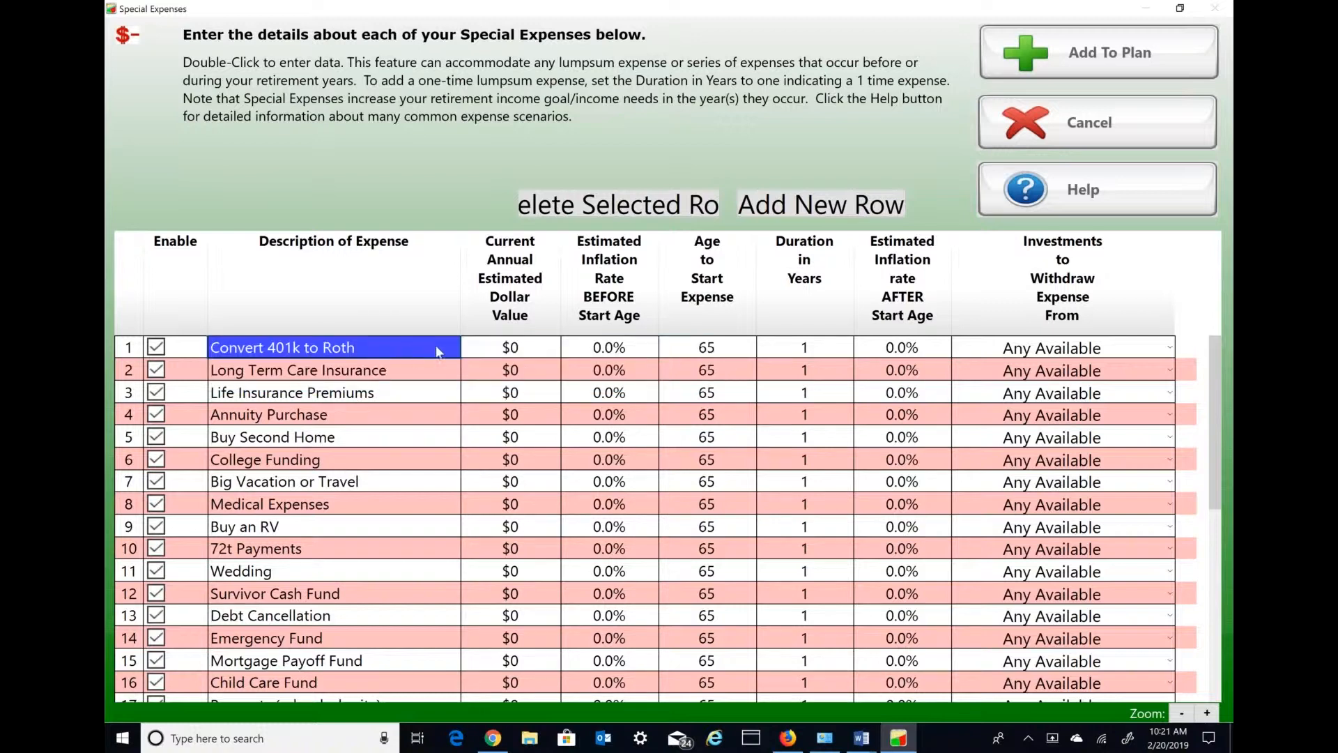
- Set the current annual value of the "Convert 401k to Roth" expense to $500,000
{"action": "double_click", "coordinate": [542, 353]}
{"action": "type", "text": "50000"}
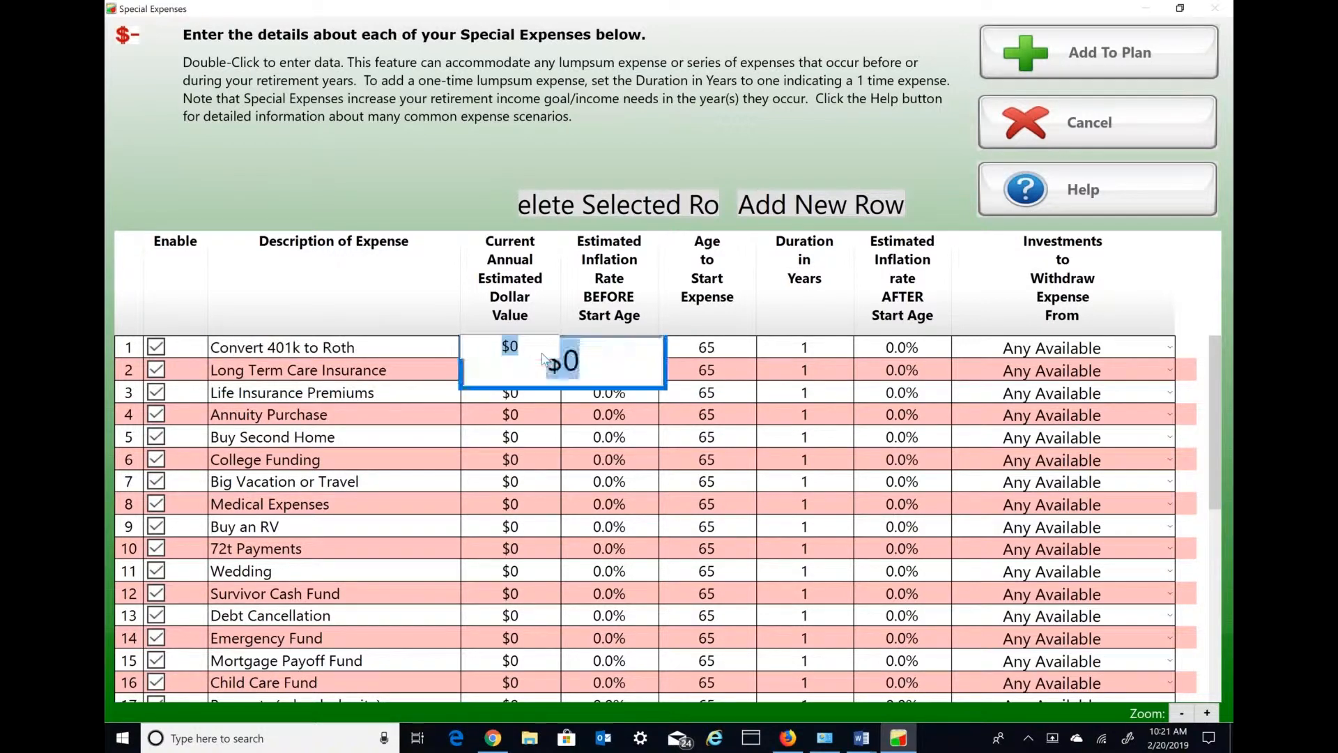
{"action": "type", "text": "0"}
- Set the 401k conversion expense to start at age 60, last 5 years and withdraw from Tax-Deferred Only investments
{"action": "double_click", "coordinate": [633, 353]}
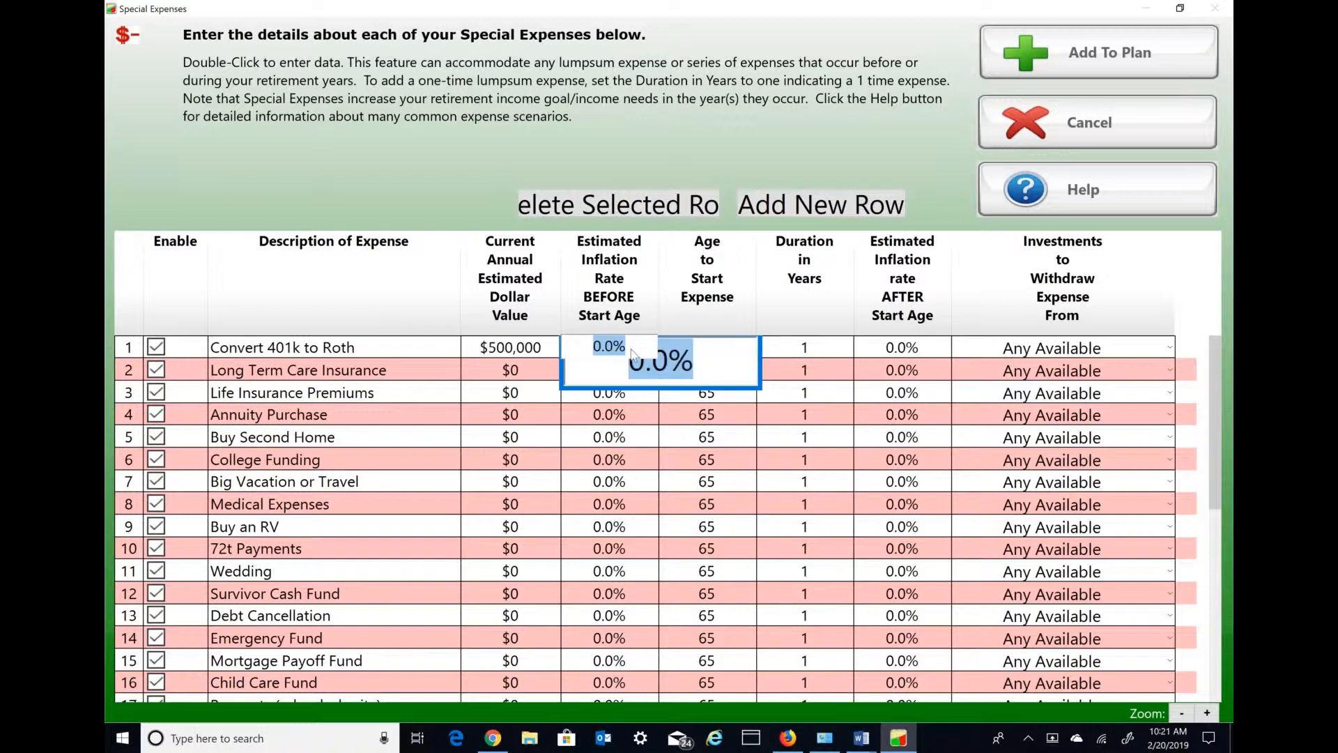
{"action": "key", "text": "Tab"}
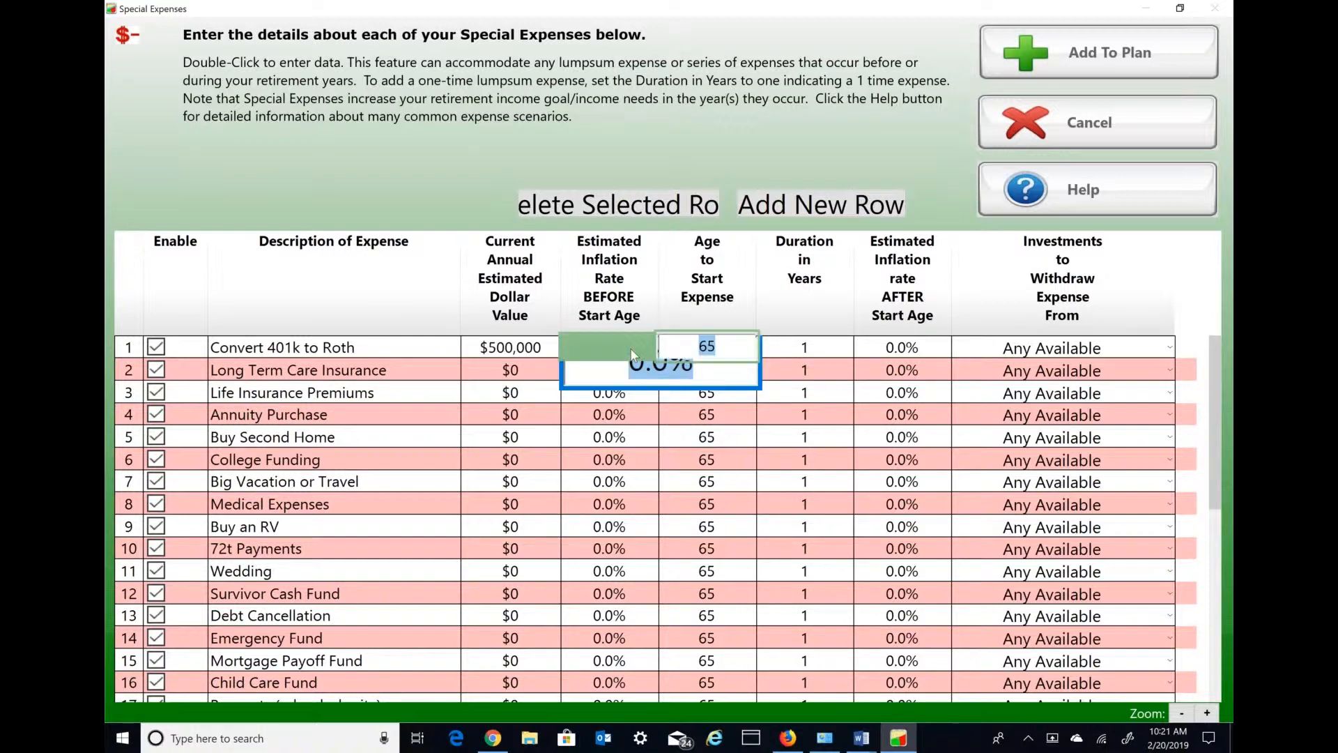
{"action": "double_click", "coordinate": [725, 359]}
{"action": "type", "text": "60"}
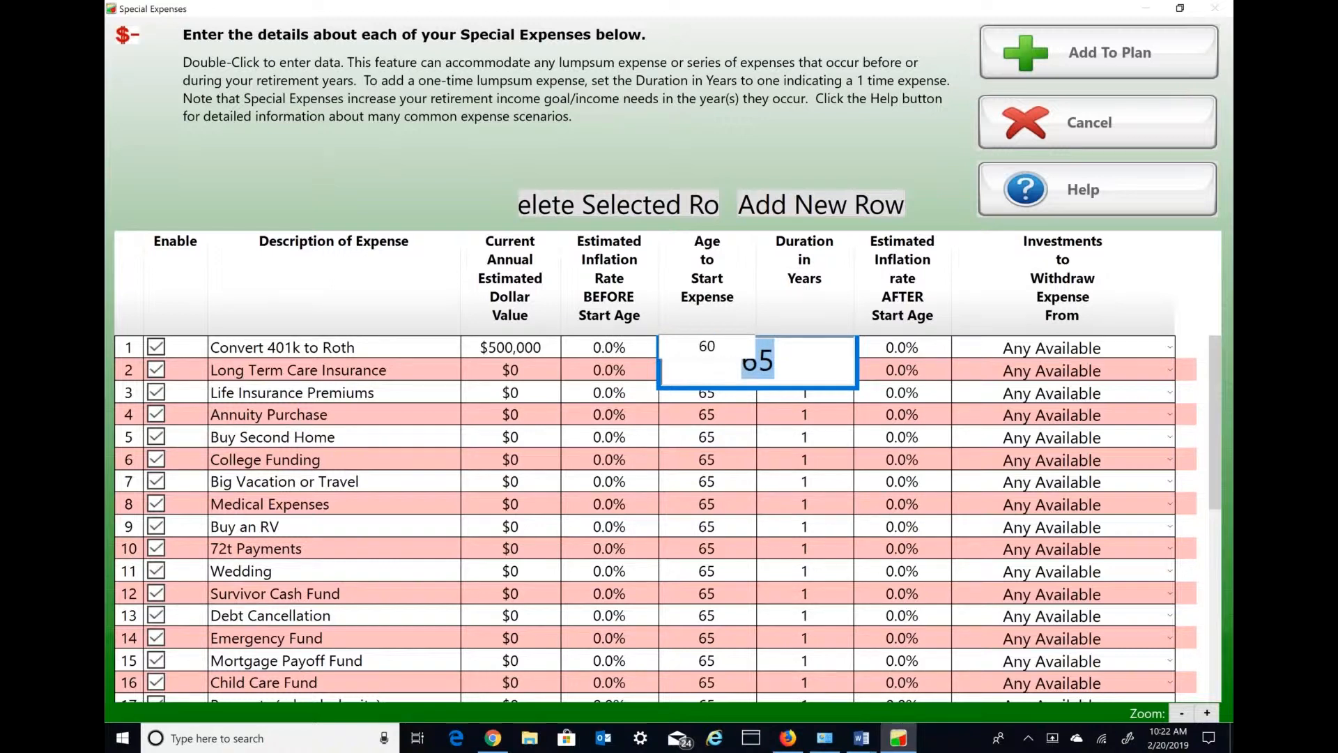
{"action": "double_click", "coordinate": [829, 350]}
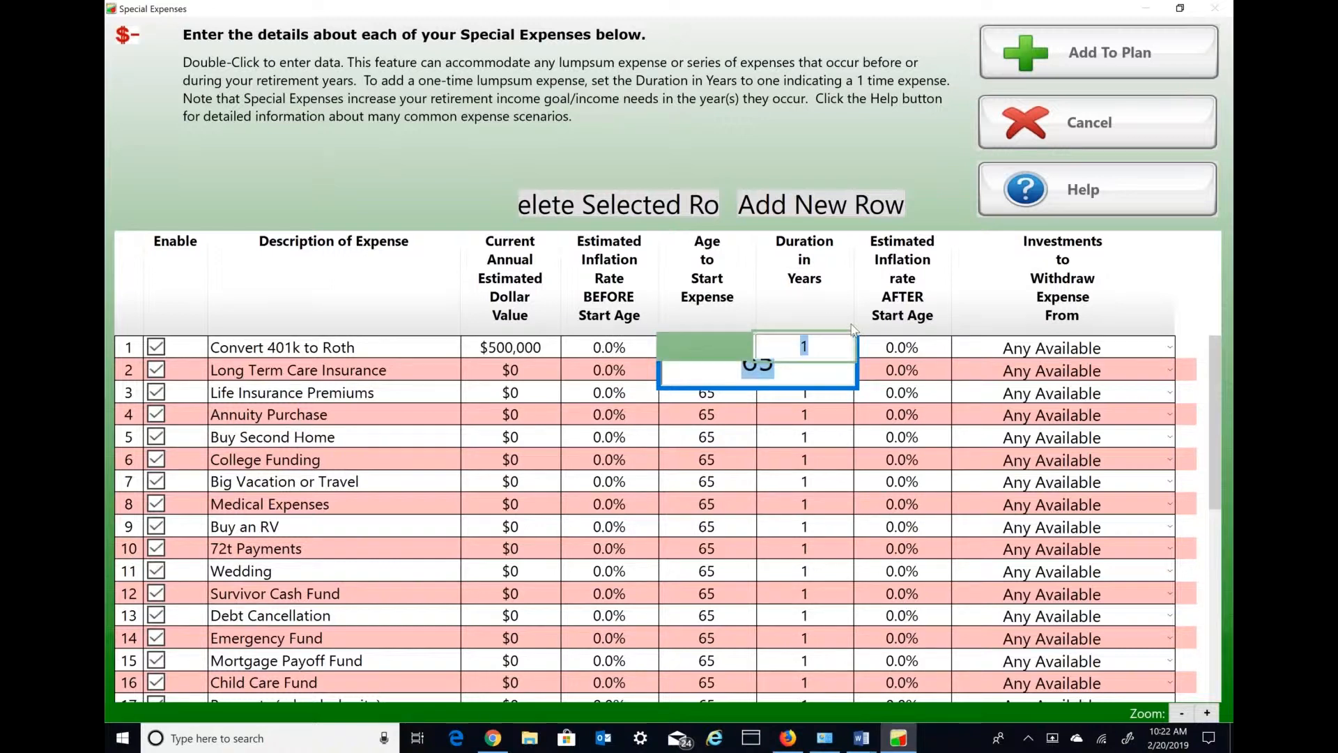
{"action": "type", "text": "5"}
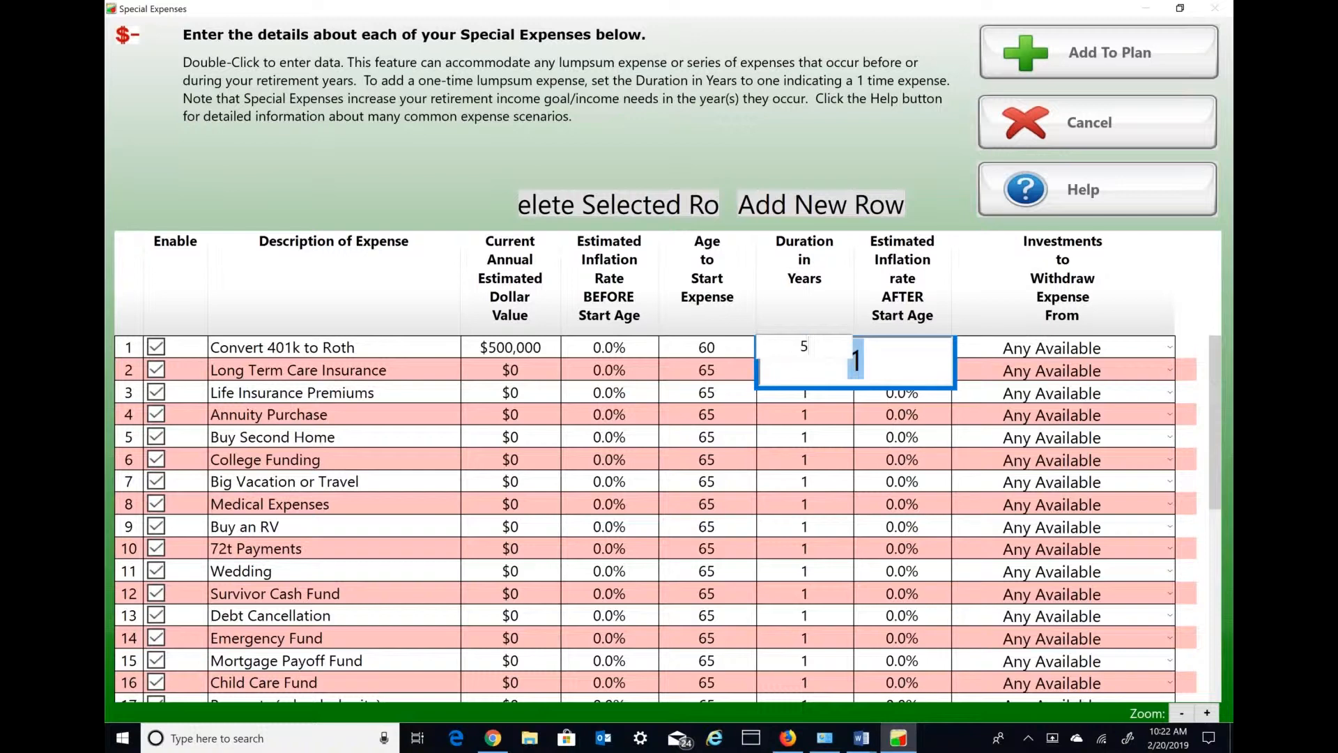
{"action": "key", "text": "Tab"}
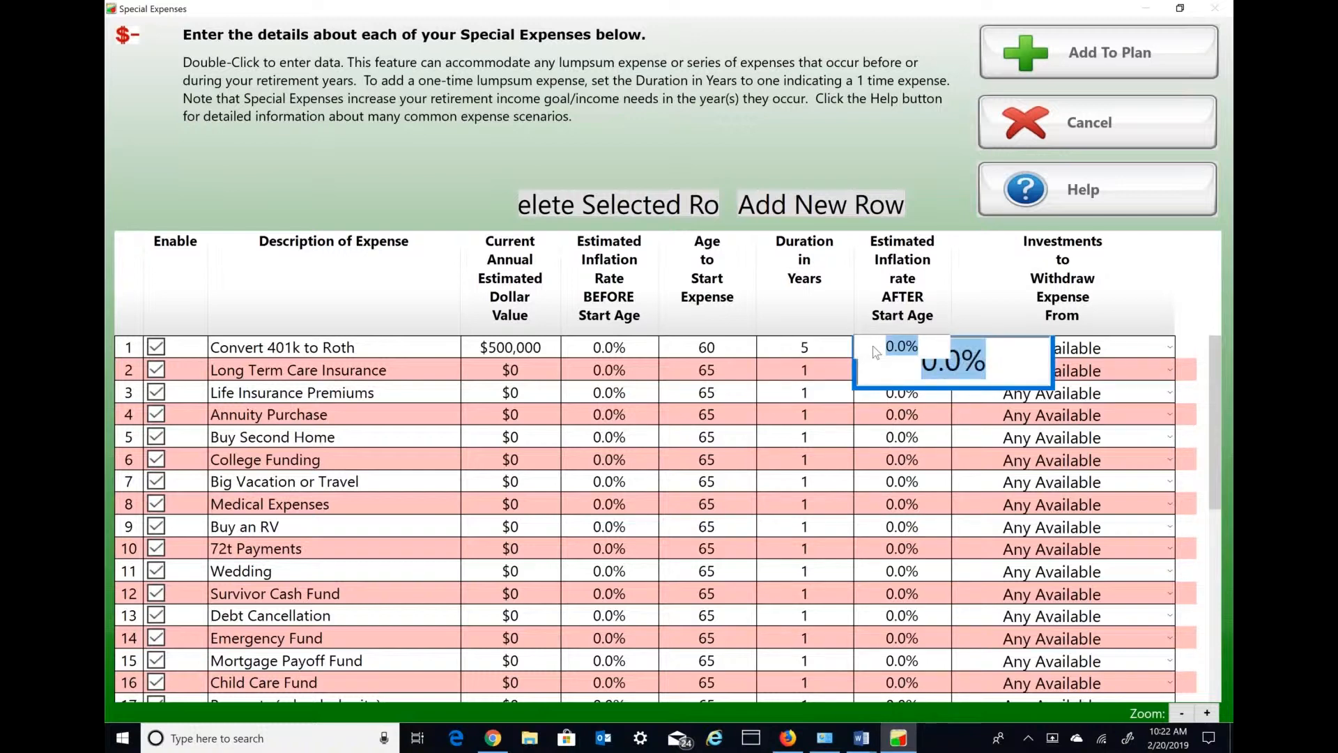
{"action": "left_click", "coordinate": [1100, 355]}
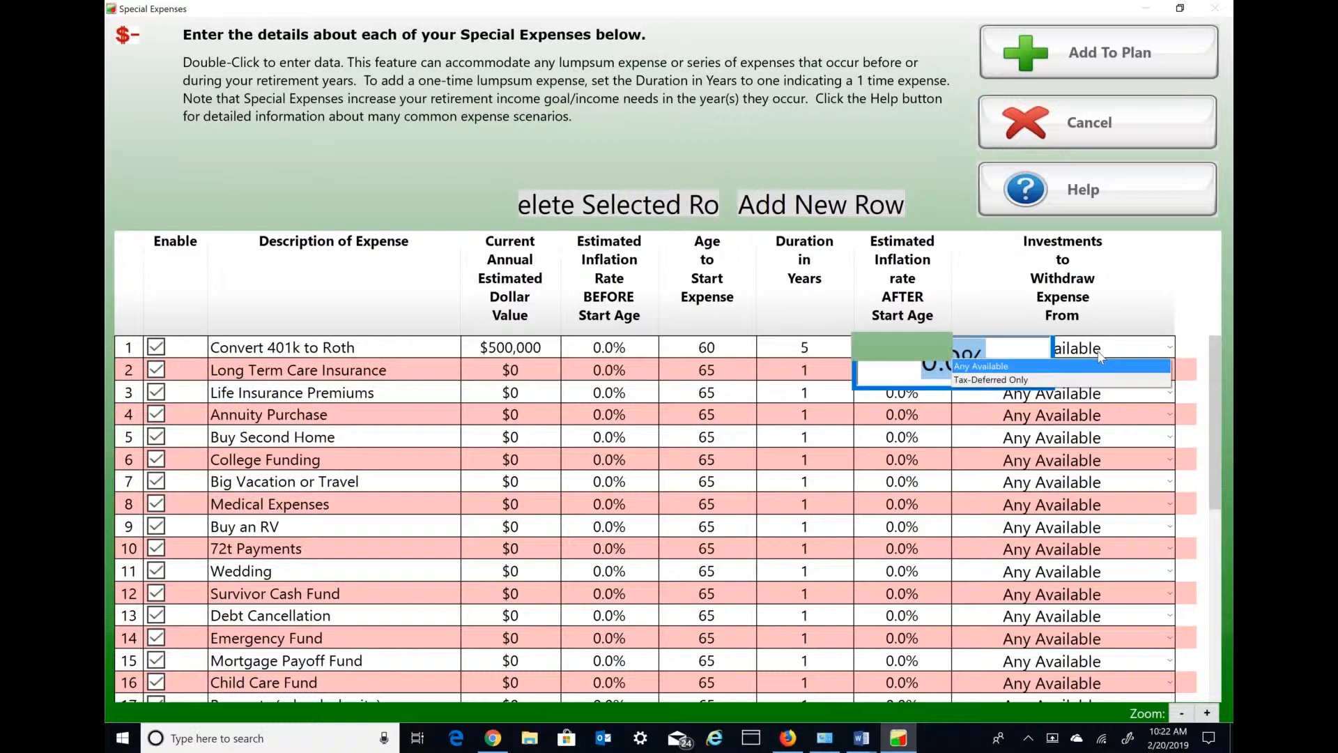
{"action": "left_click", "coordinate": [1027, 380]}
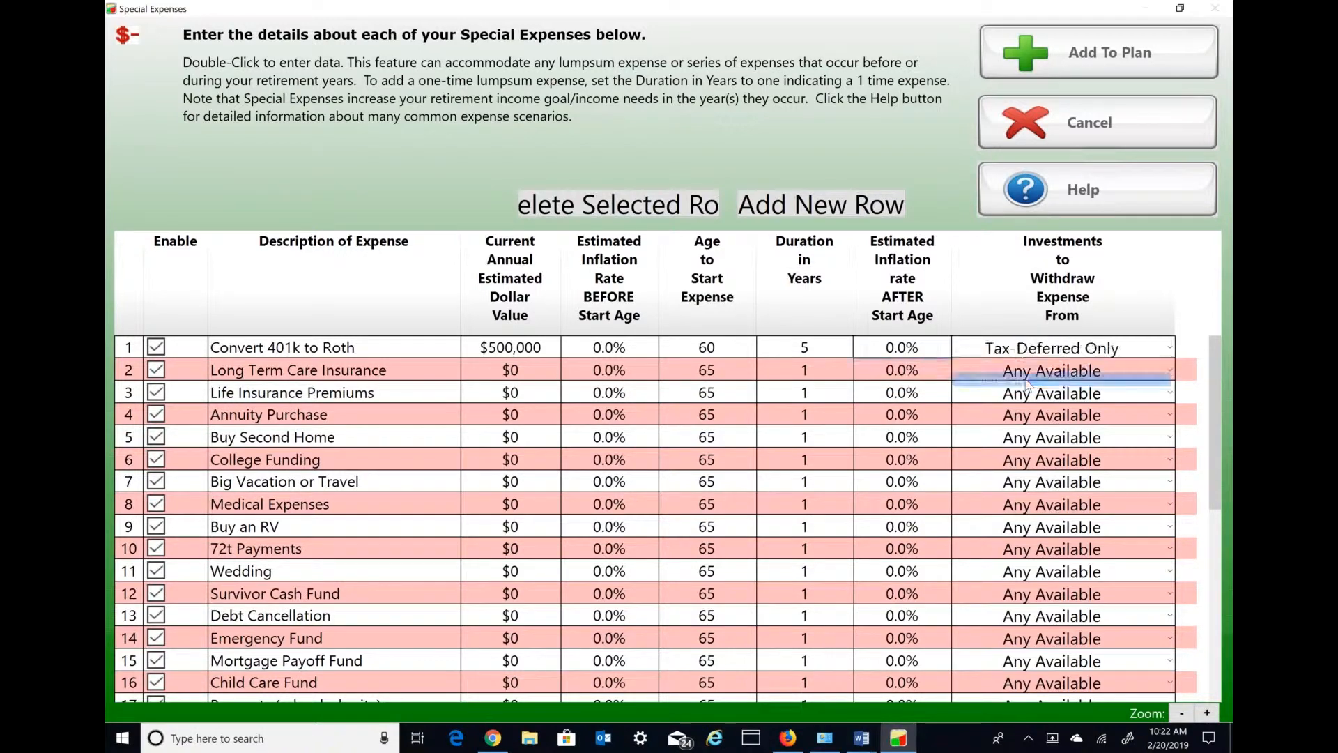
- Set the 401k conversion expense's annual value to $50,000 and add the special expenses to the plan
{"action": "left_click", "coordinate": [535, 343]}
{"action": "double_click", "coordinate": [536, 343]}
{"action": "type", "text": "50000"}
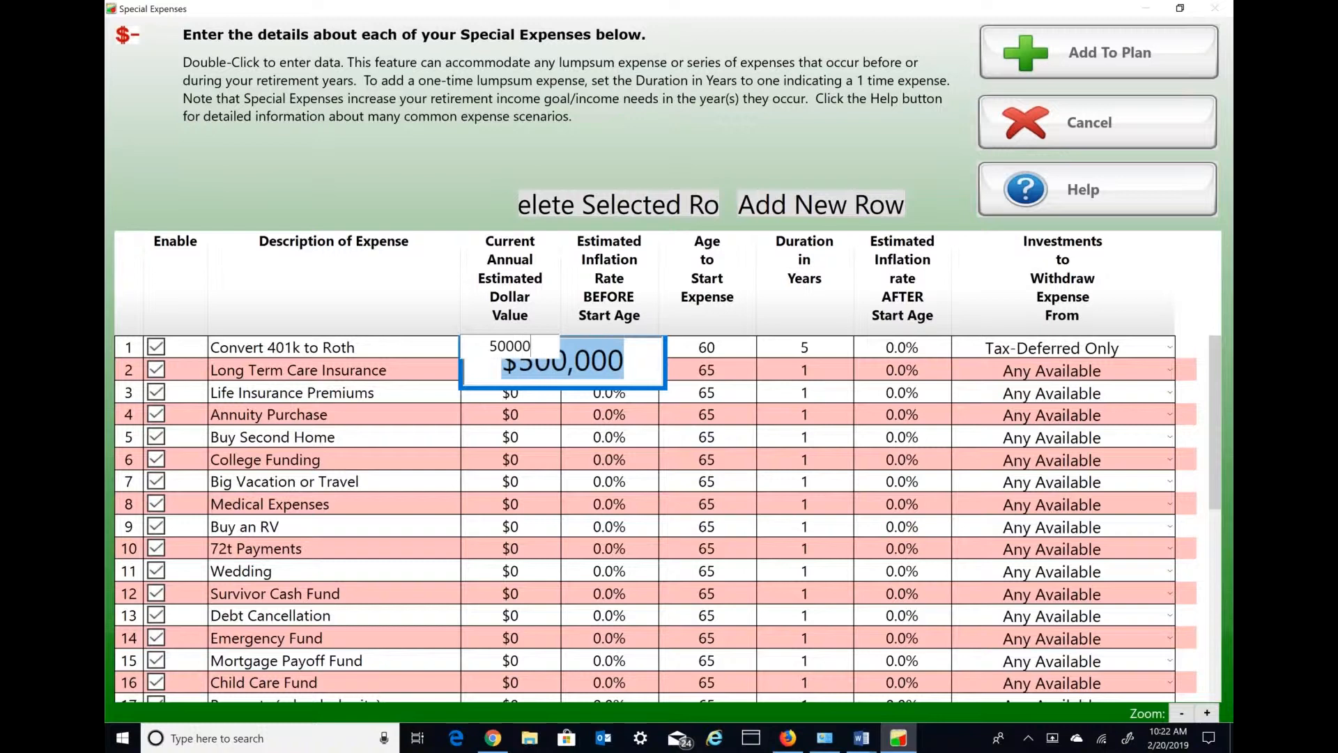
{"action": "key", "text": "Return"}
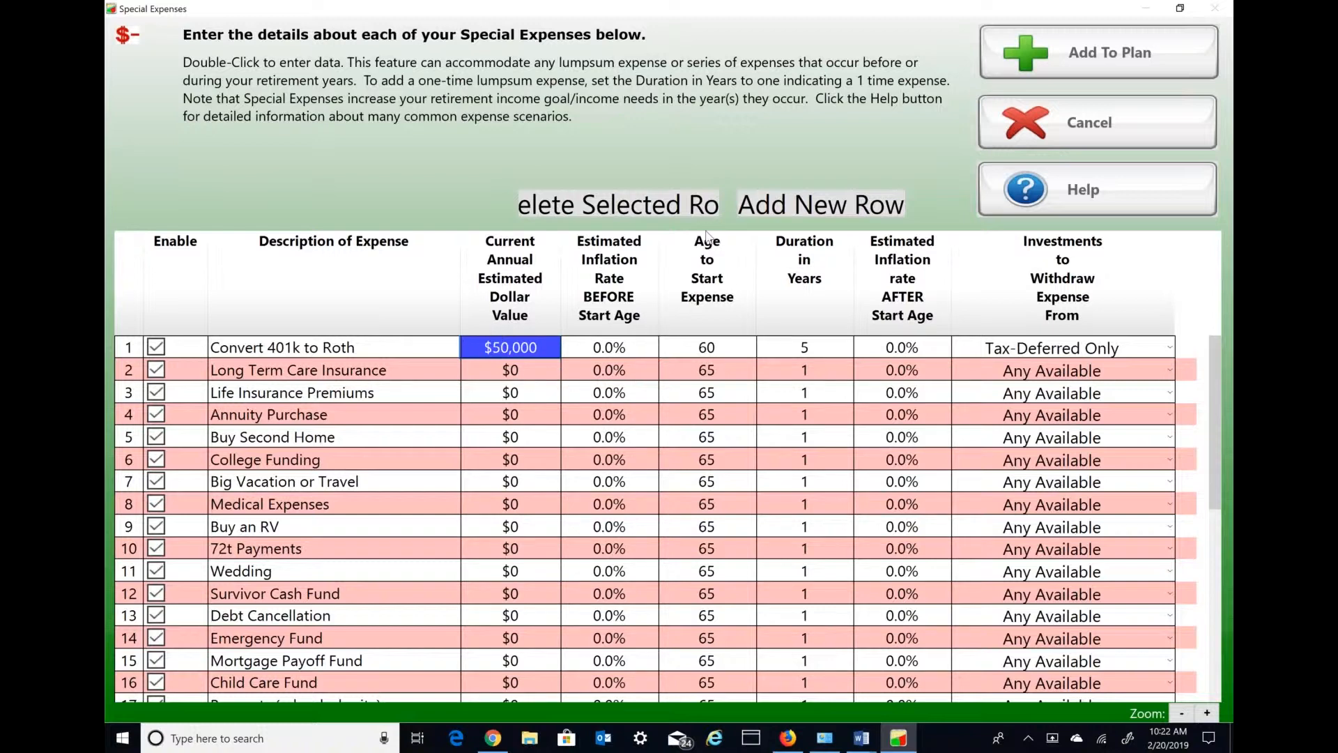
{"action": "left_click", "coordinate": [1112, 55]}
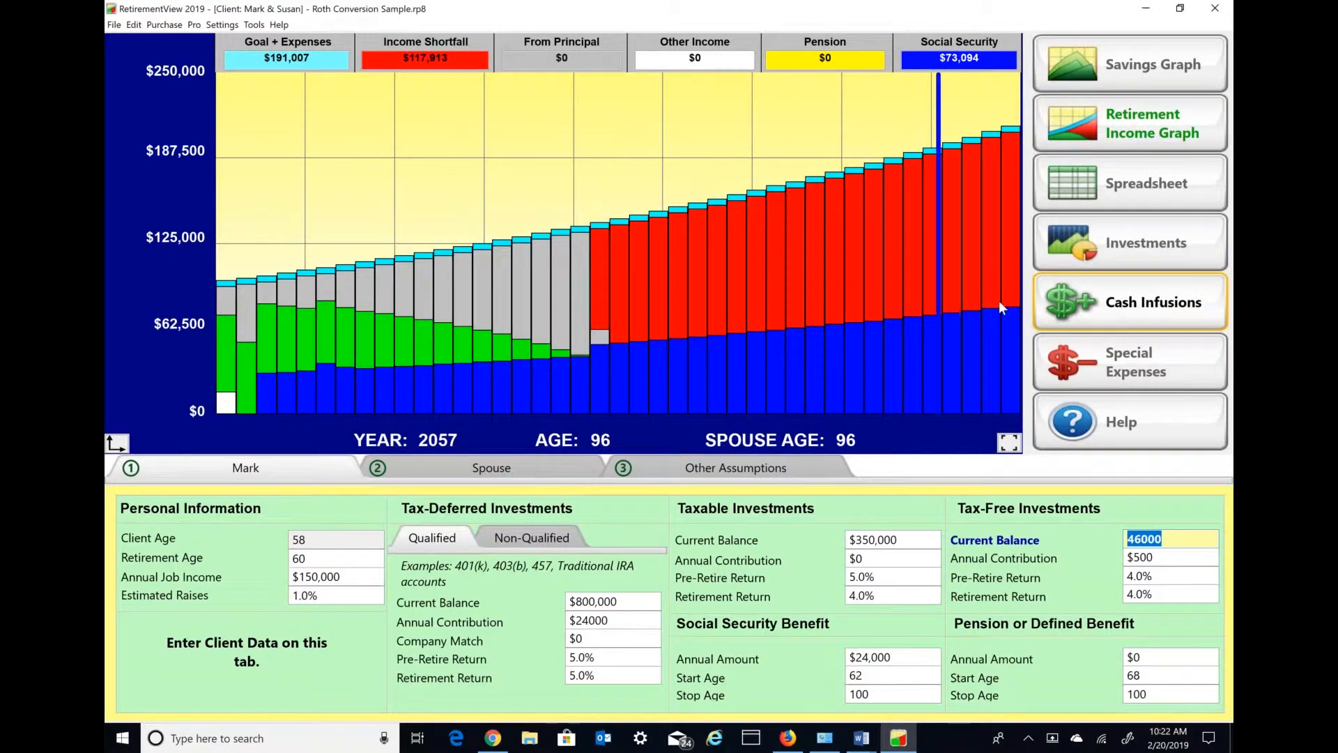
- Open the cash infusions, rename the Inheritance entry as "Converted to Roth" and enable it
{"action": "left_click", "coordinate": [1133, 311]}
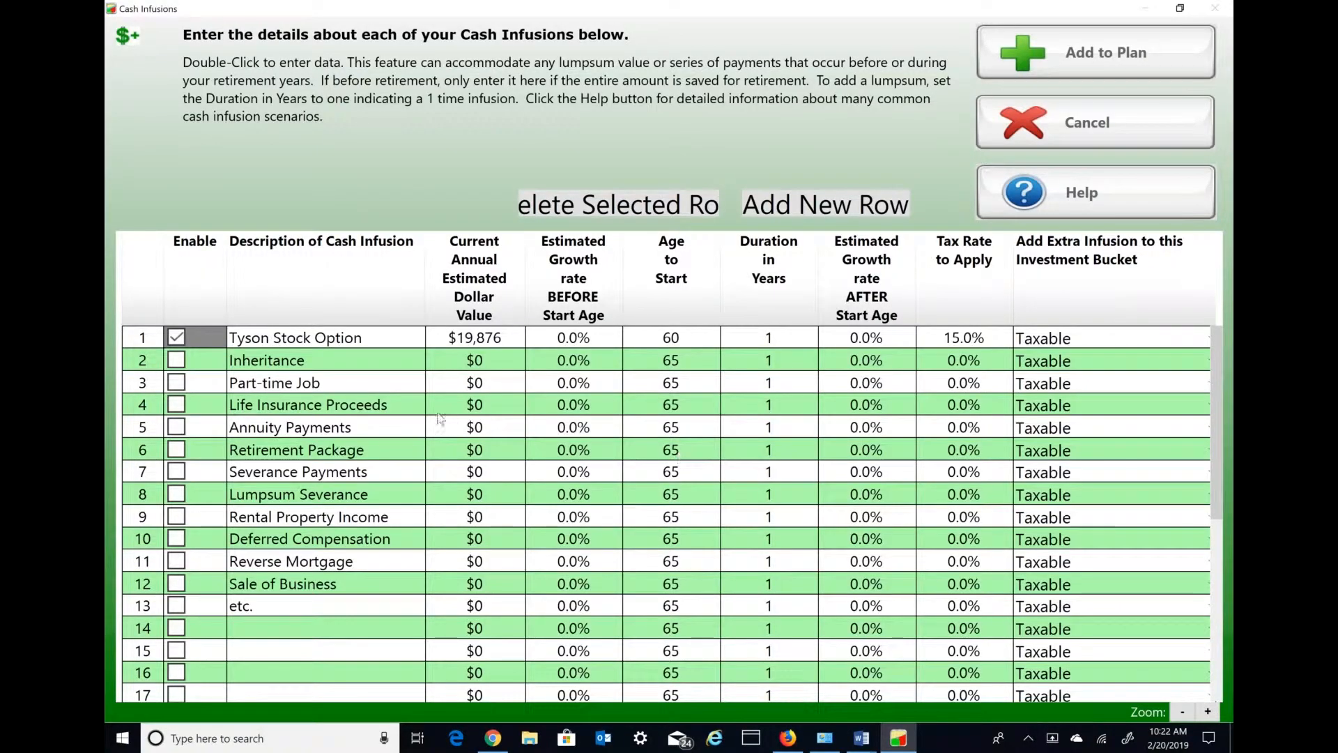
{"action": "double_click", "coordinate": [323, 367]}
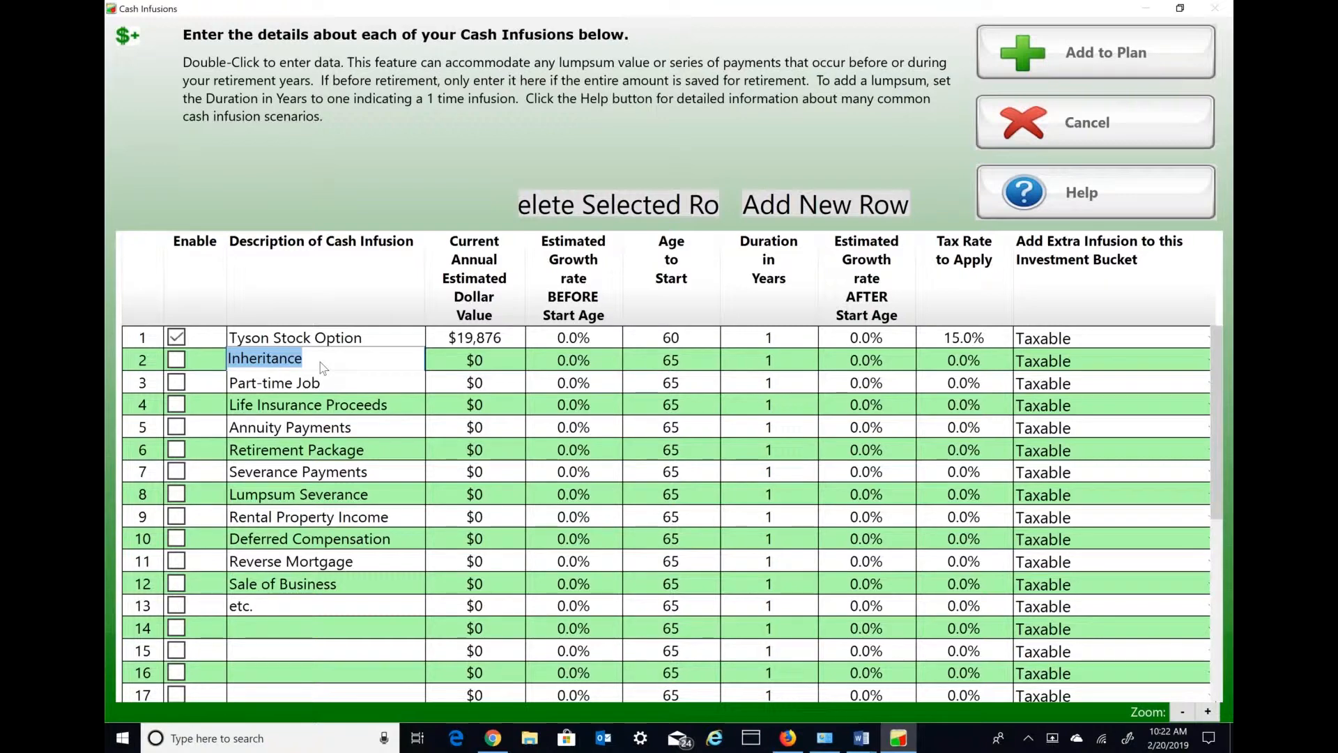
{"action": "type", "text": "Convert"}
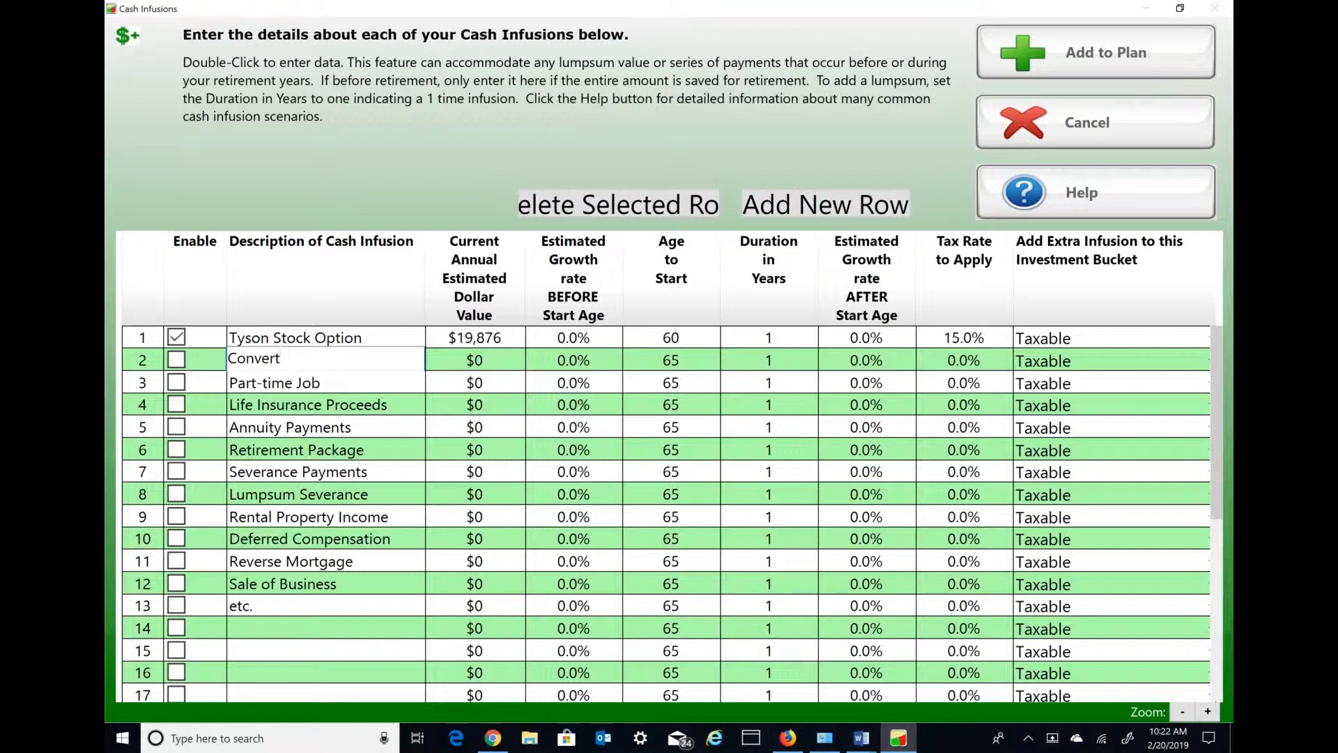
{"action": "type", "text": "ed to Ro"}
{"action": "type", "text": "th"}
{"action": "left_click", "coordinate": [176, 360]}
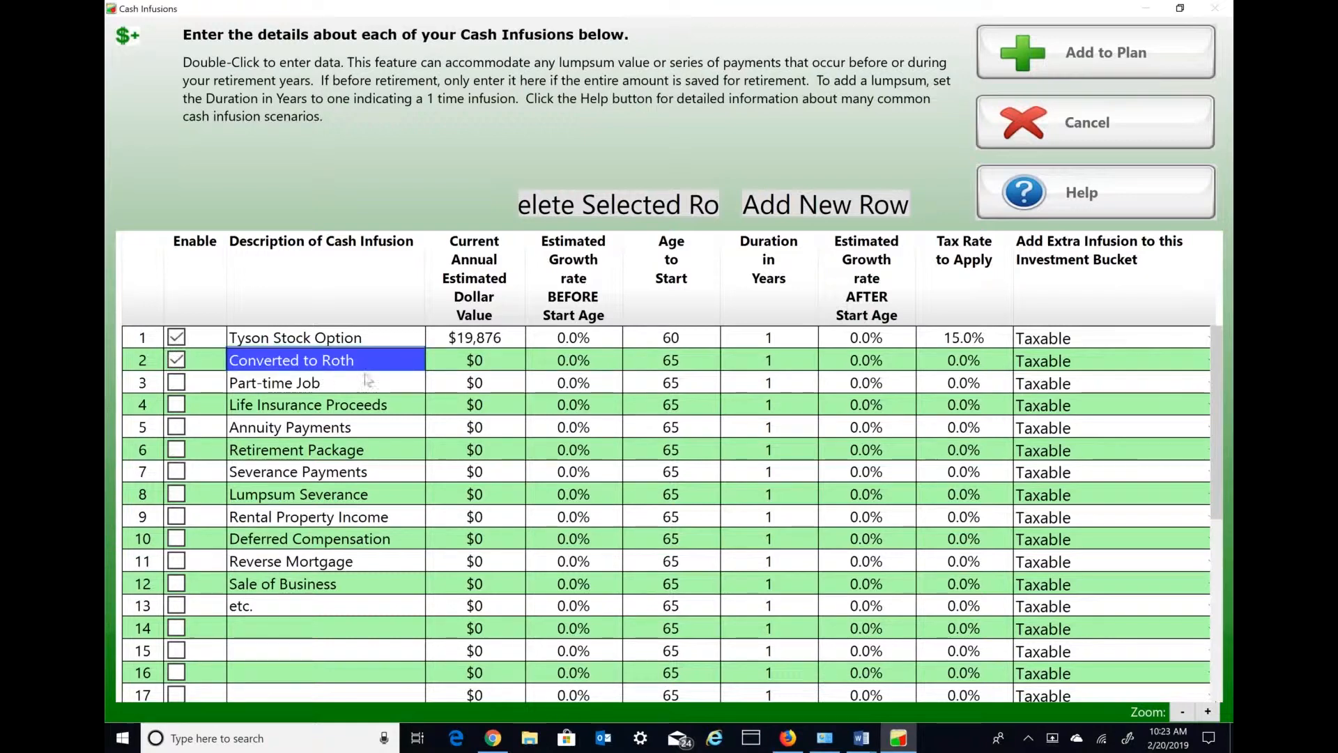
- Set the "Converted to Roth" infusion to $50,000 per year, starting at age 60 for 5 years
{"action": "double_click", "coordinate": [492, 363]}
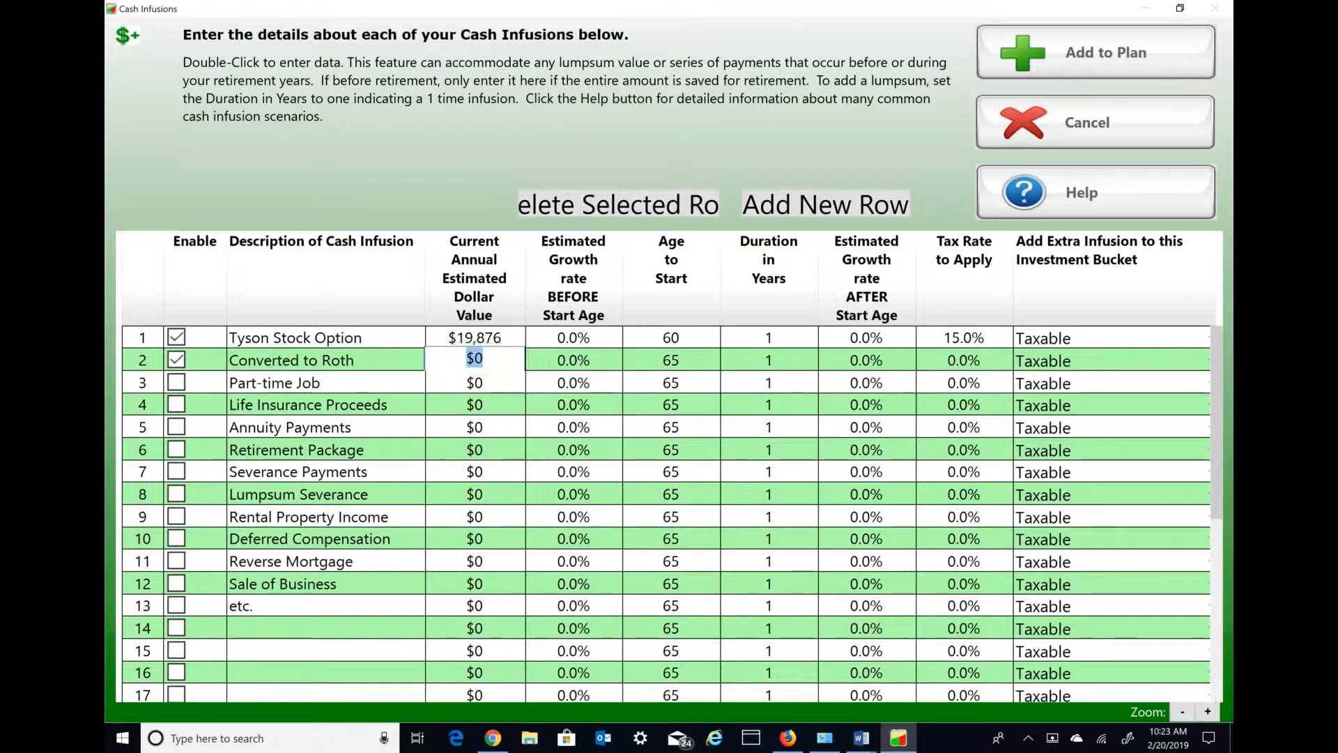
{"action": "type", "text": "50000"}
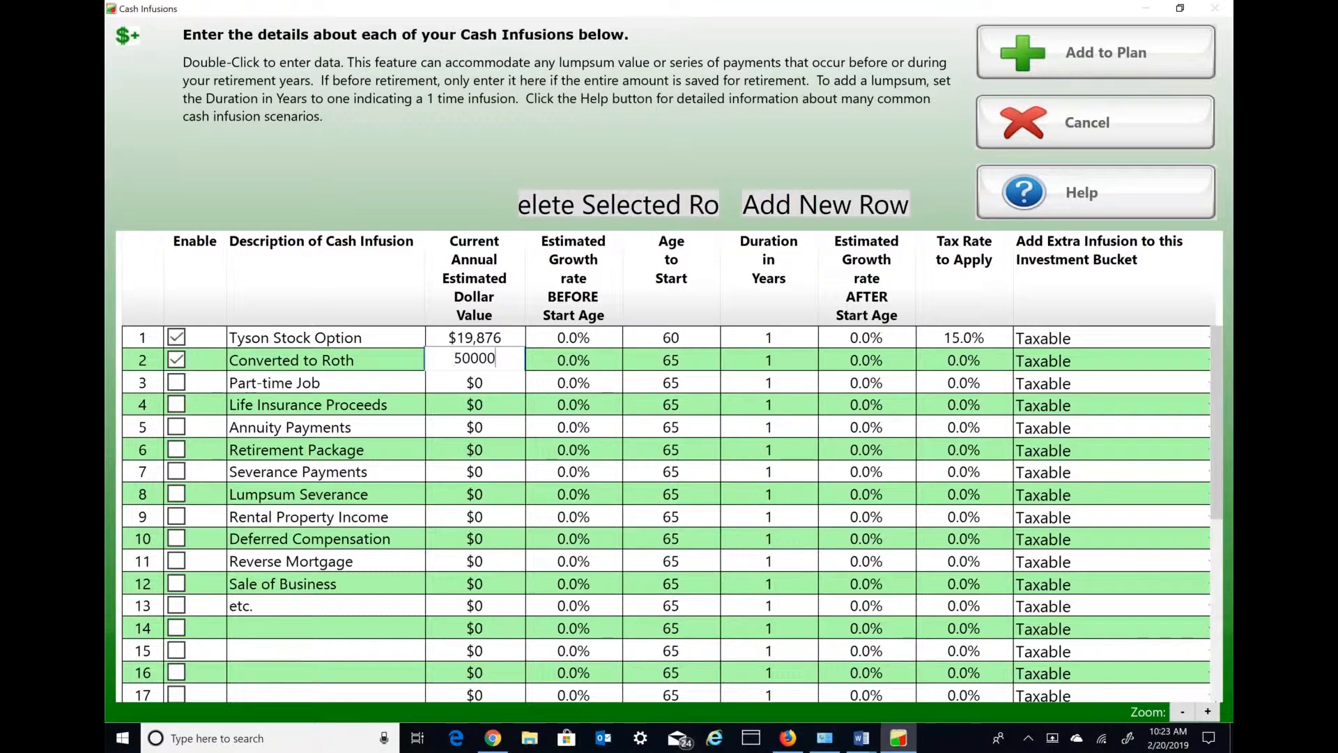
{"action": "double_click", "coordinate": [693, 364]}
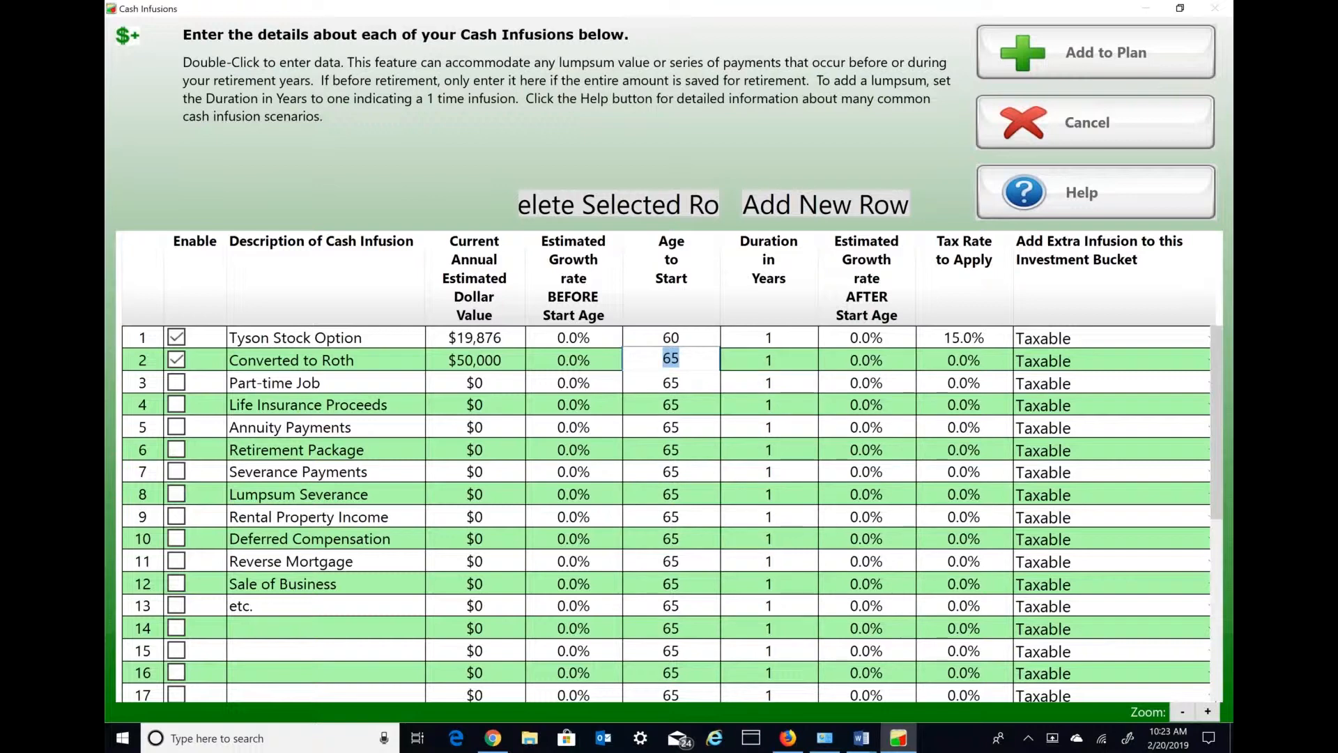
{"action": "type", "text": "60"}
{"action": "double_click", "coordinate": [770, 362]}
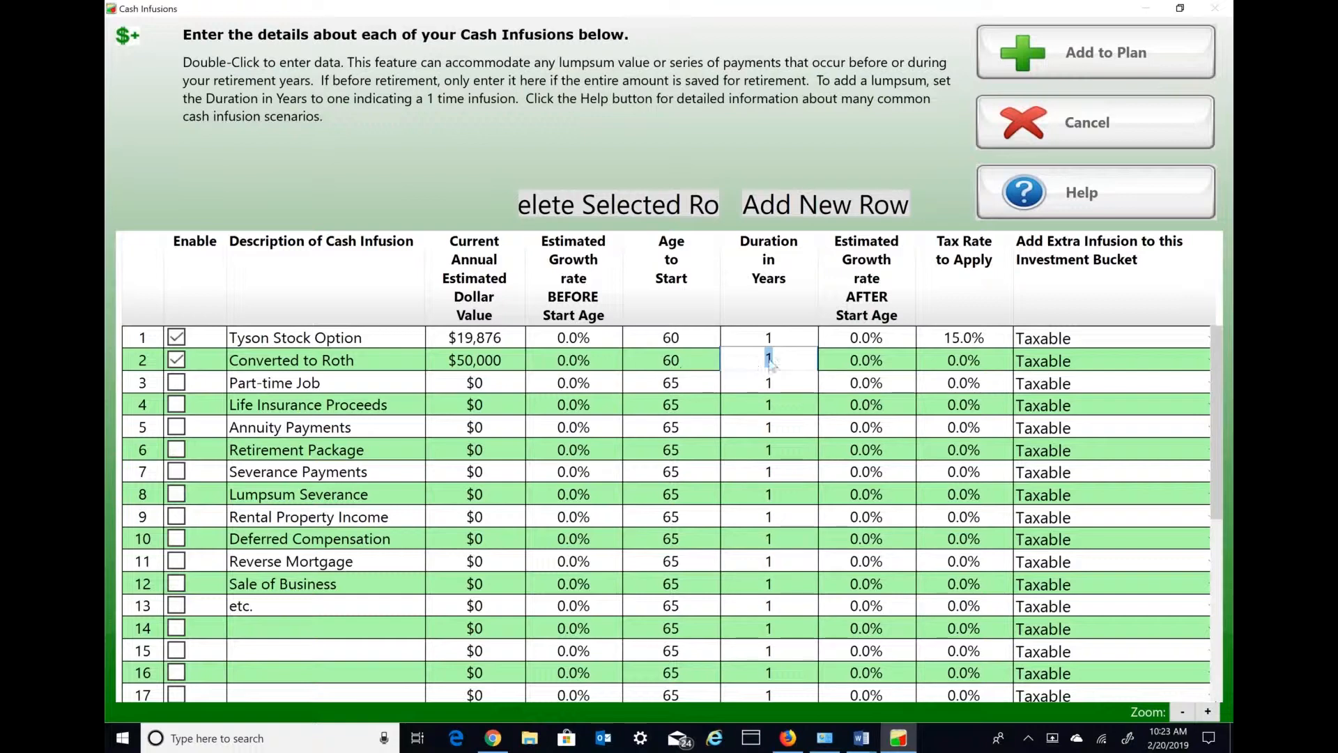
{"action": "type", "text": "5"}
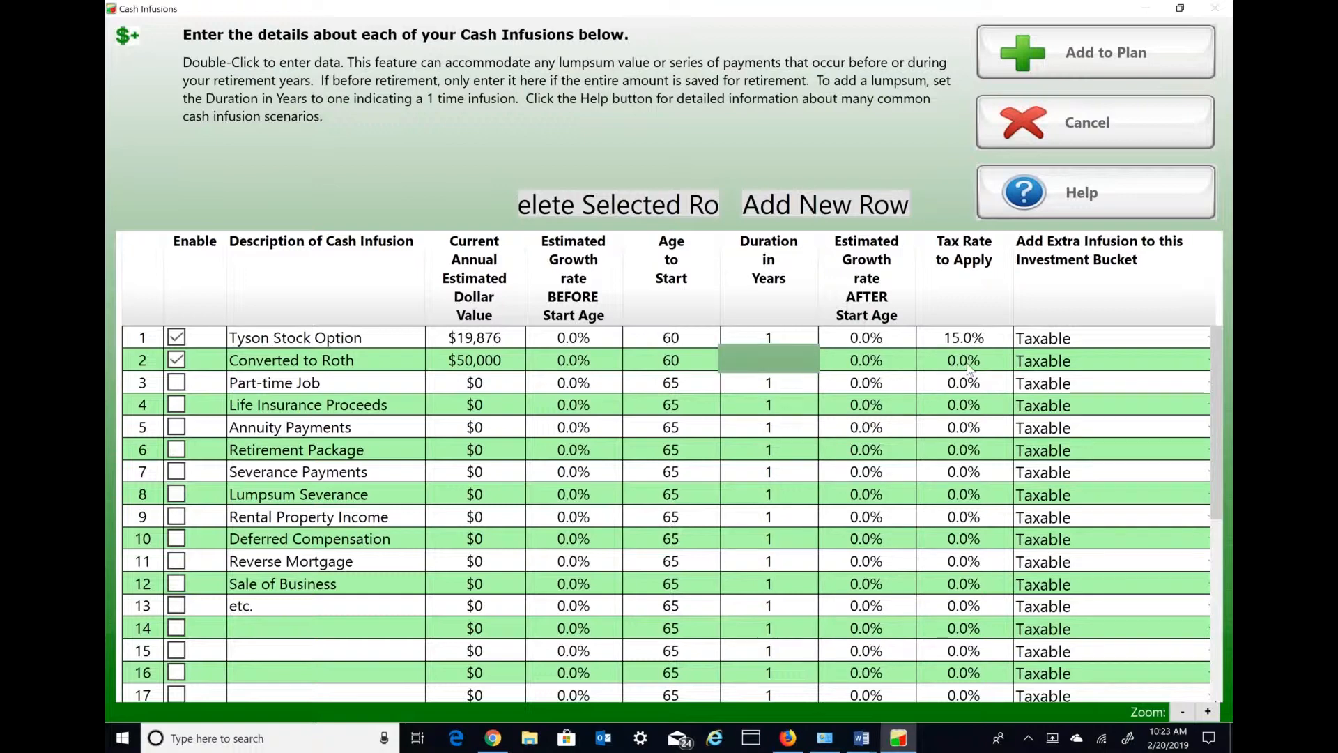
- Apply a 17.5% tax rate to the Roth infusion, direct it to the Tax-Free bucket and add it to the plan
{"action": "double_click", "coordinate": [959, 368]}
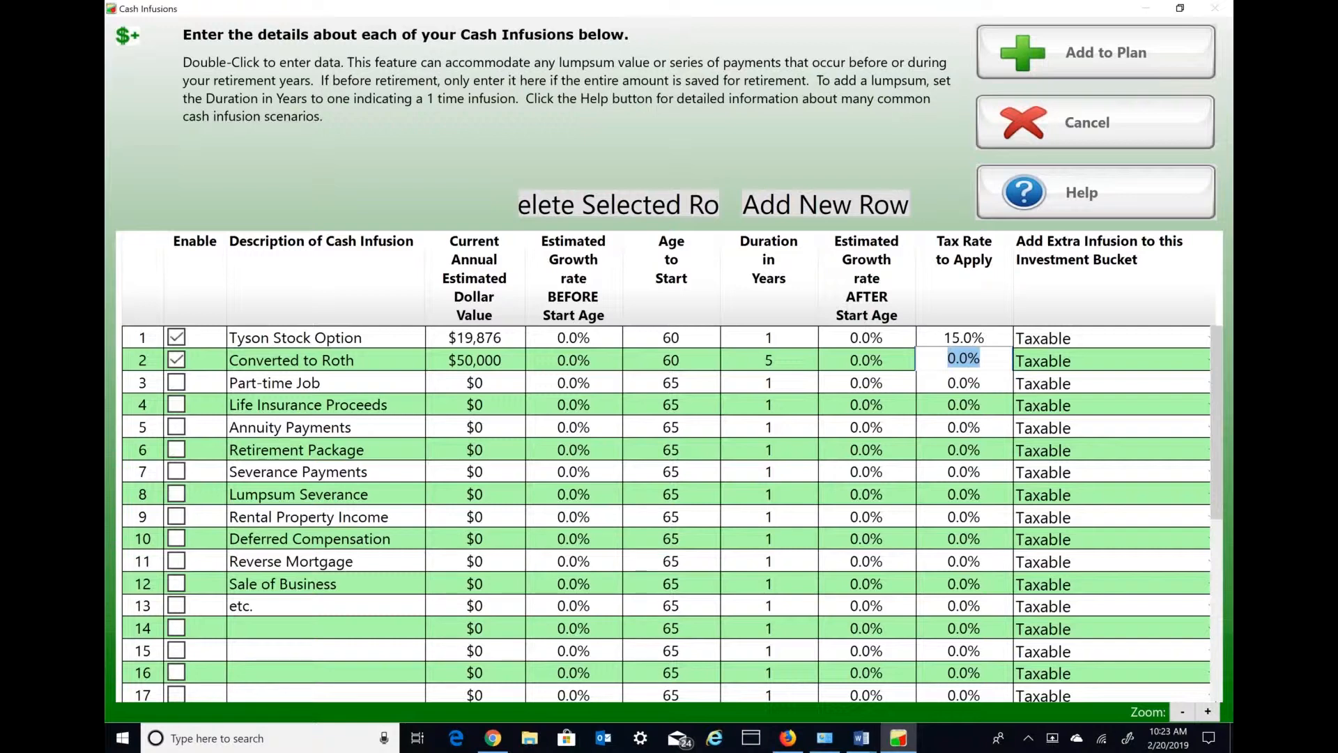
{"action": "type", "text": "15"}
{"action": "key", "text": "BackSpace"}
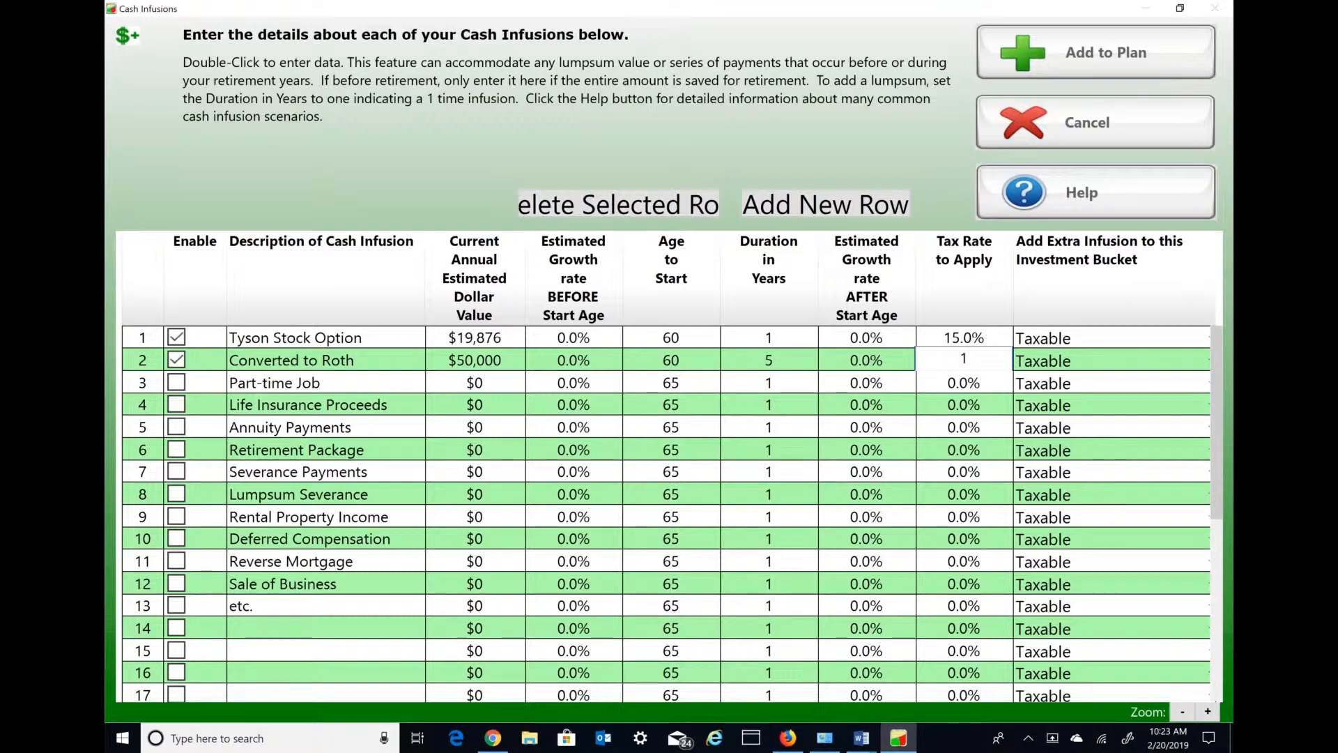
{"action": "type", "text": "7.5"}
{"action": "left_click", "coordinate": [1071, 363]}
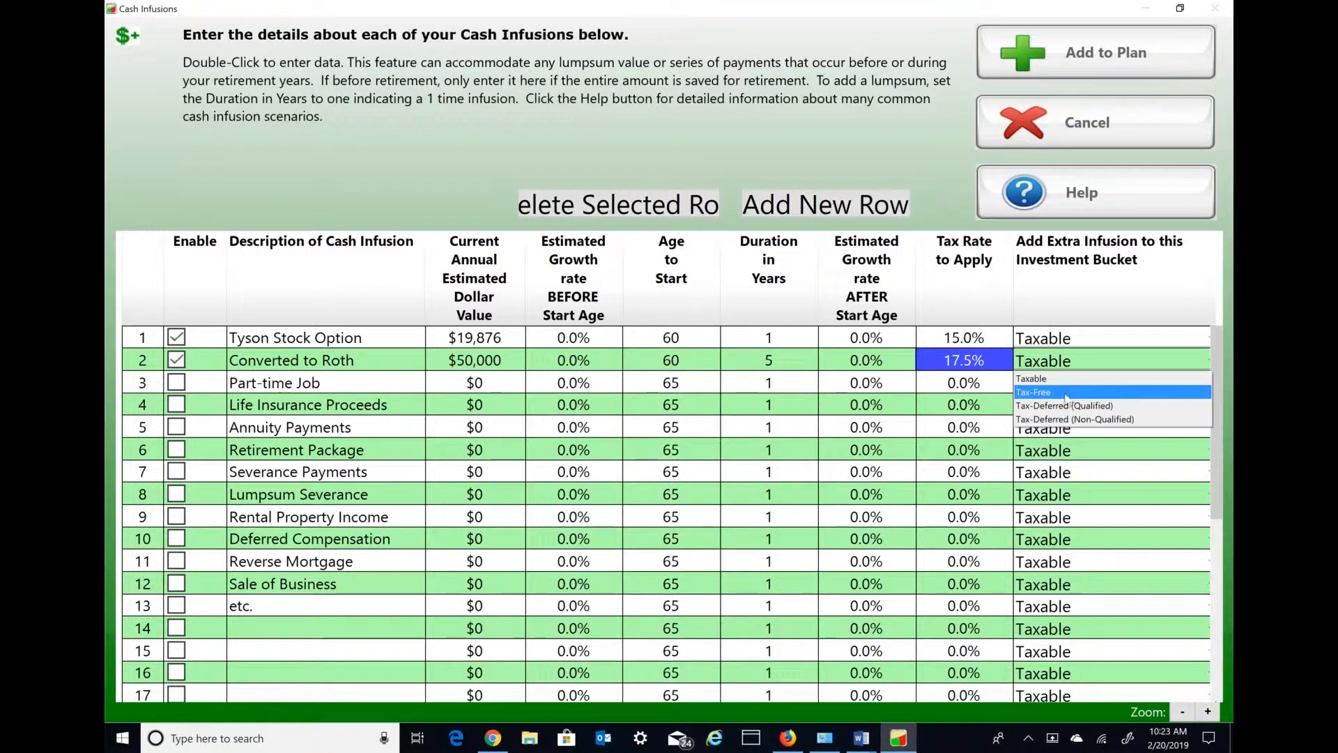
{"action": "left_click", "coordinate": [1073, 392]}
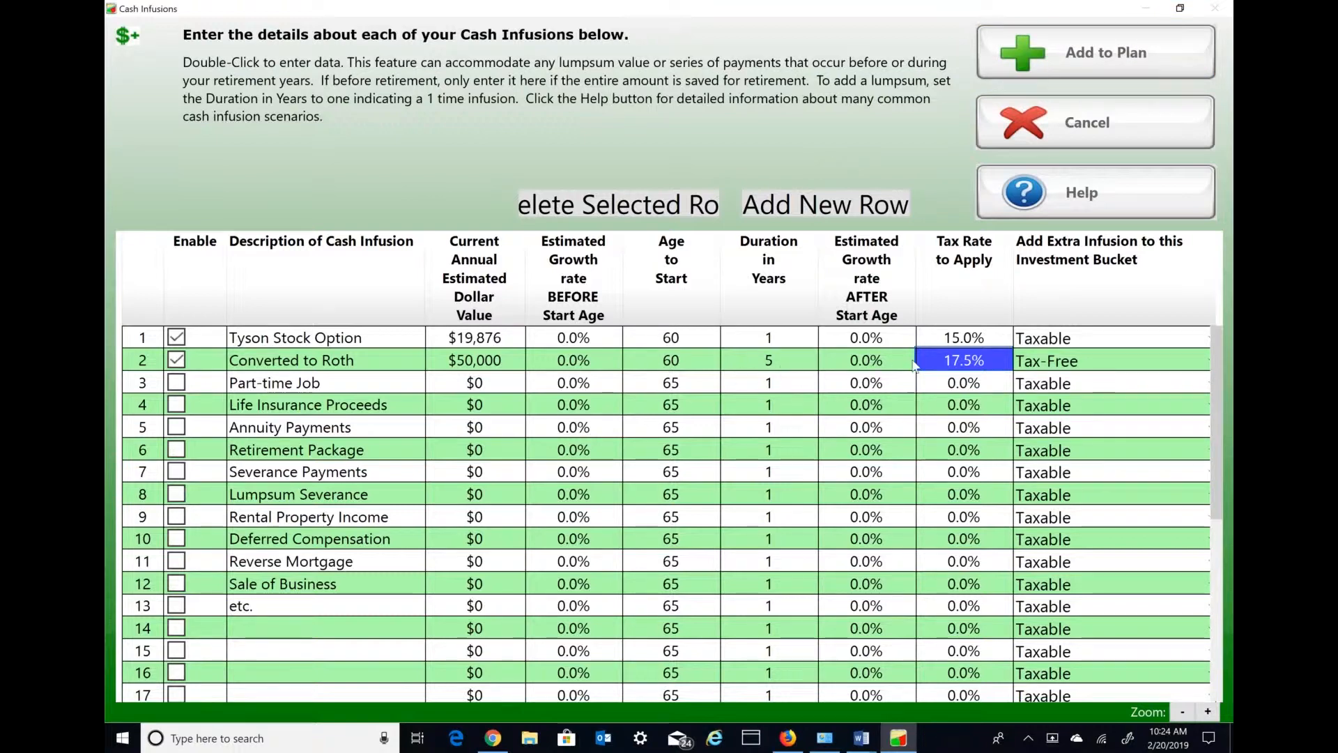
{"action": "left_click", "coordinate": [1098, 69]}
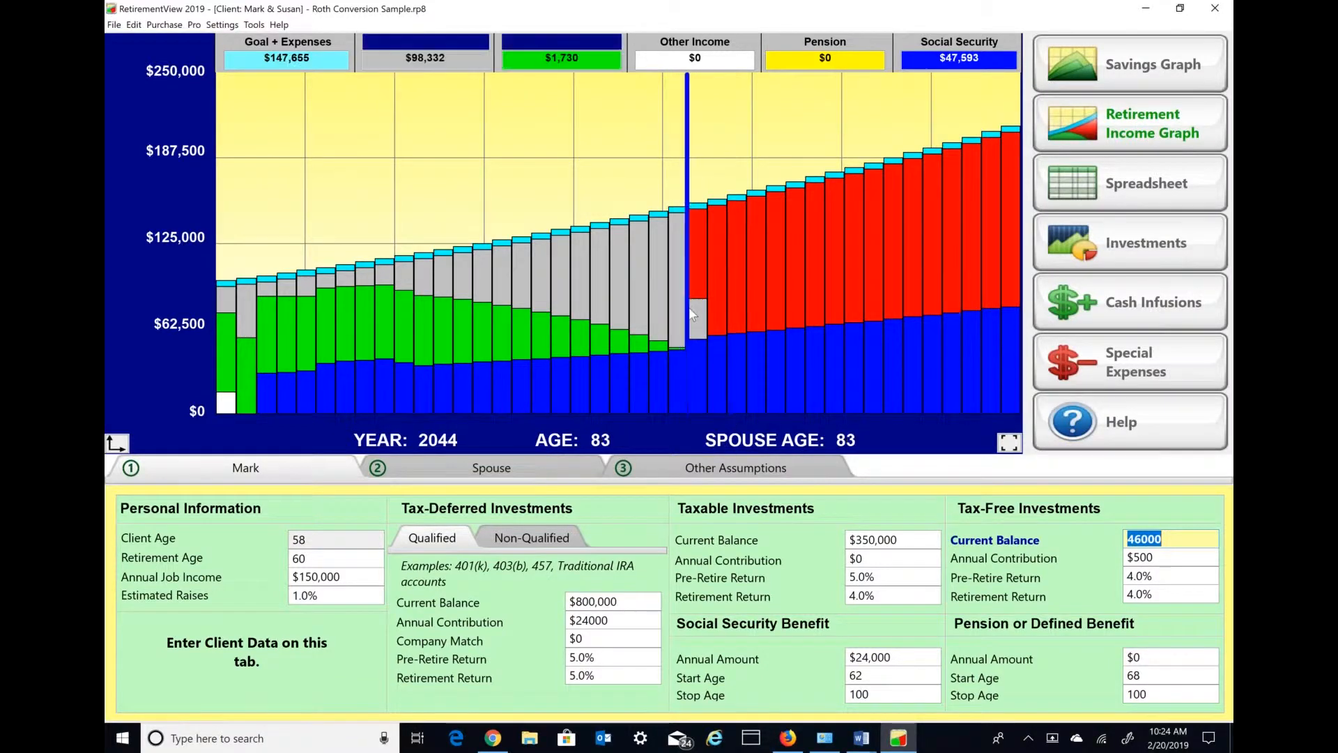
- Set the total effective tax rate during retirement to 30% in the other assumptions
{"action": "left_click", "coordinate": [715, 475]}
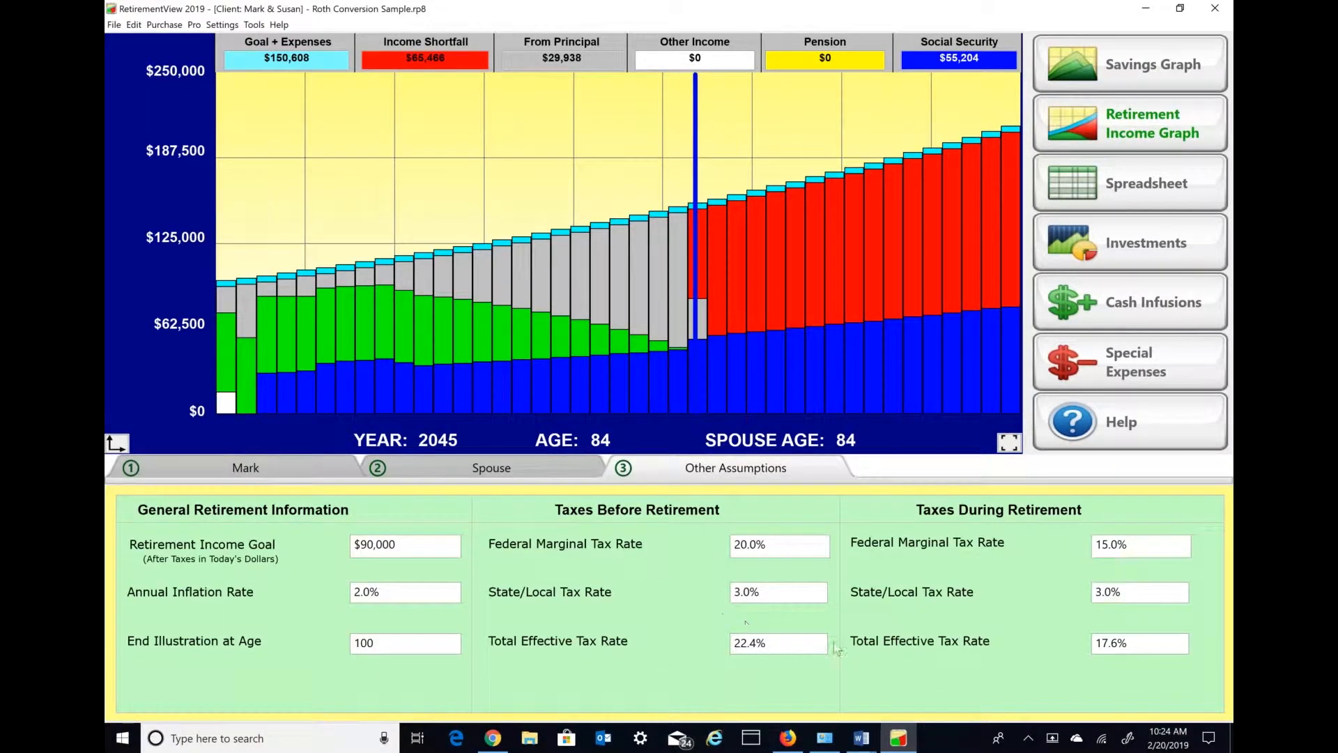
{"action": "left_click", "coordinate": [1141, 643]}
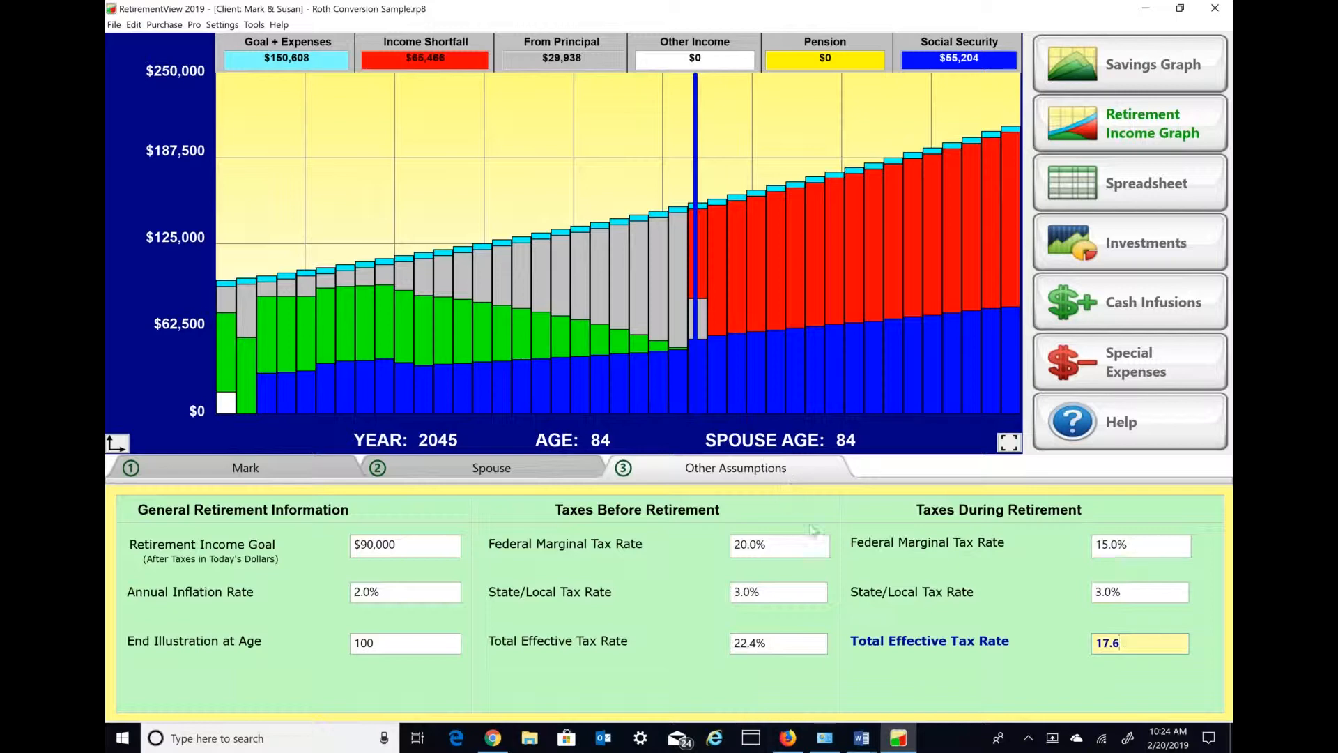
{"action": "left_click_drag", "start_coordinate": [1142, 644], "coordinate": [1069, 642]}
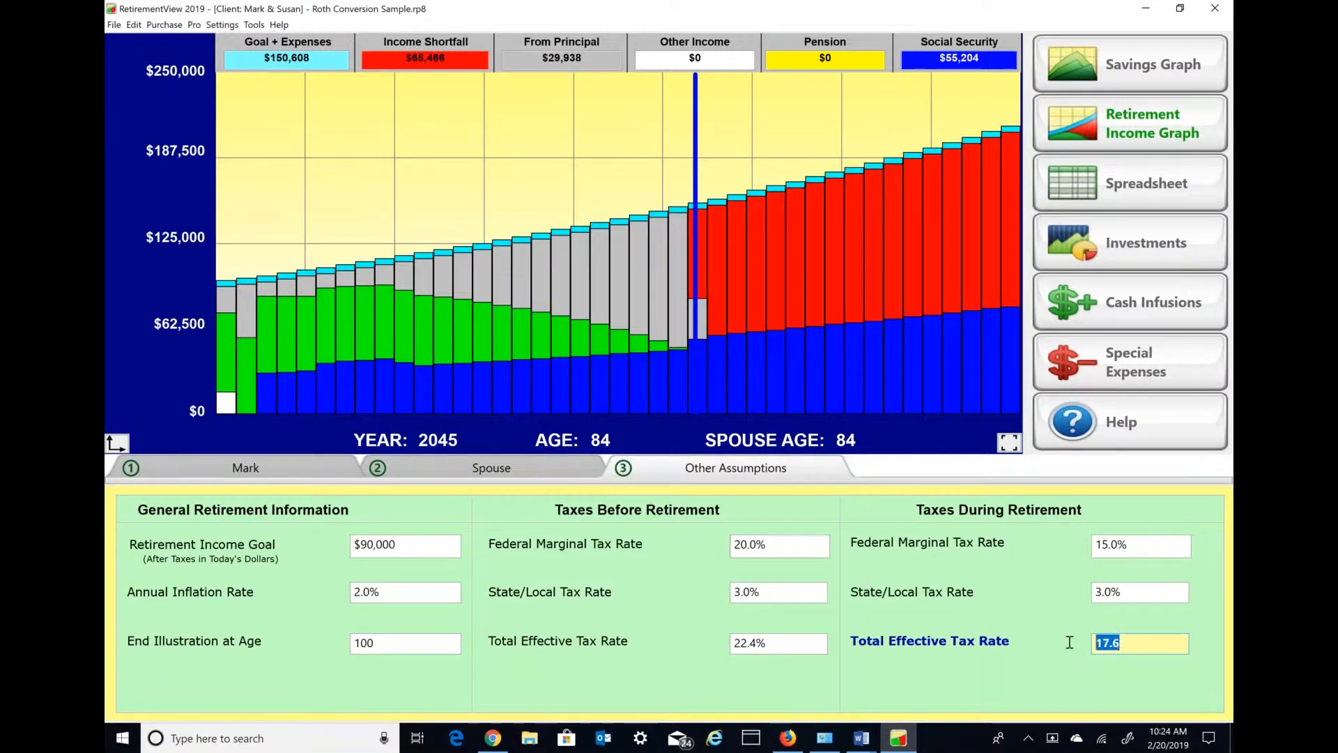
{"action": "type", "text": "30"}
{"action": "key", "text": "Tab"}
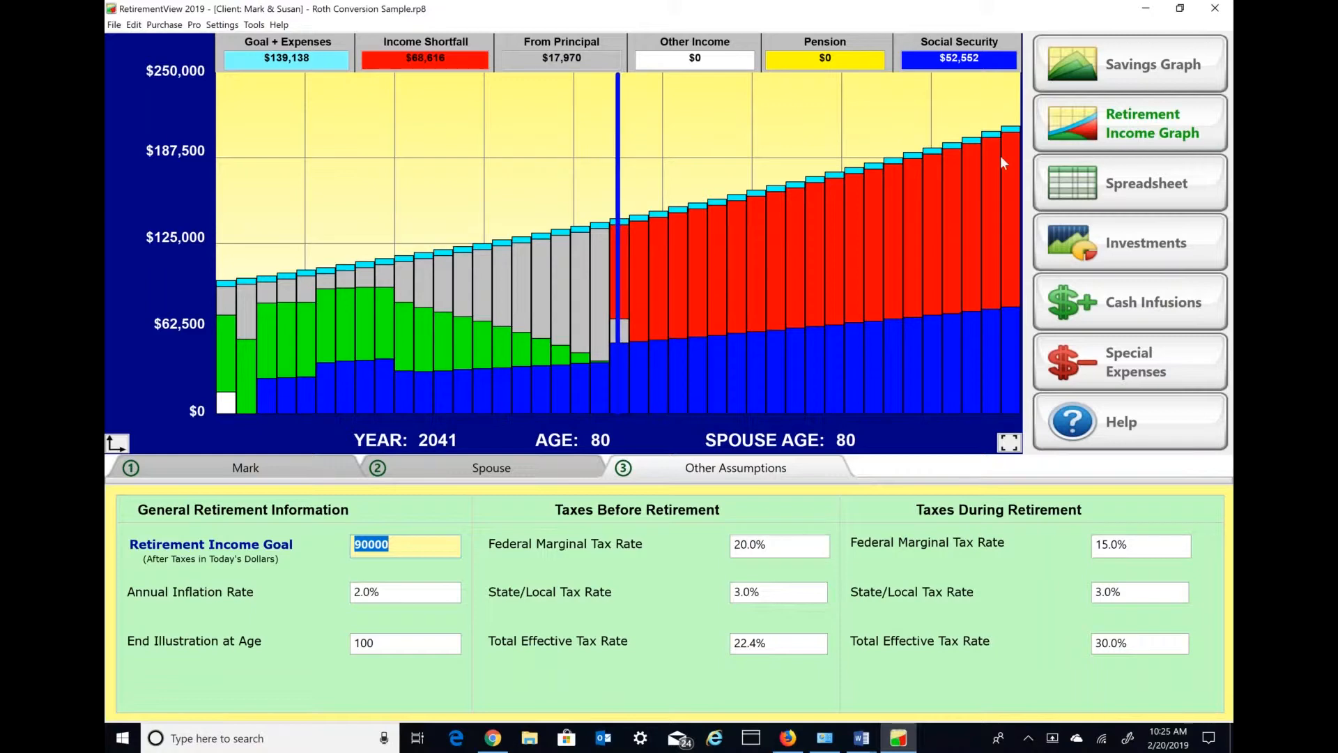
- Show the savings graph and lower the total effective tax rate during retirement to 20%
{"action": "left_click", "coordinate": [1132, 73]}
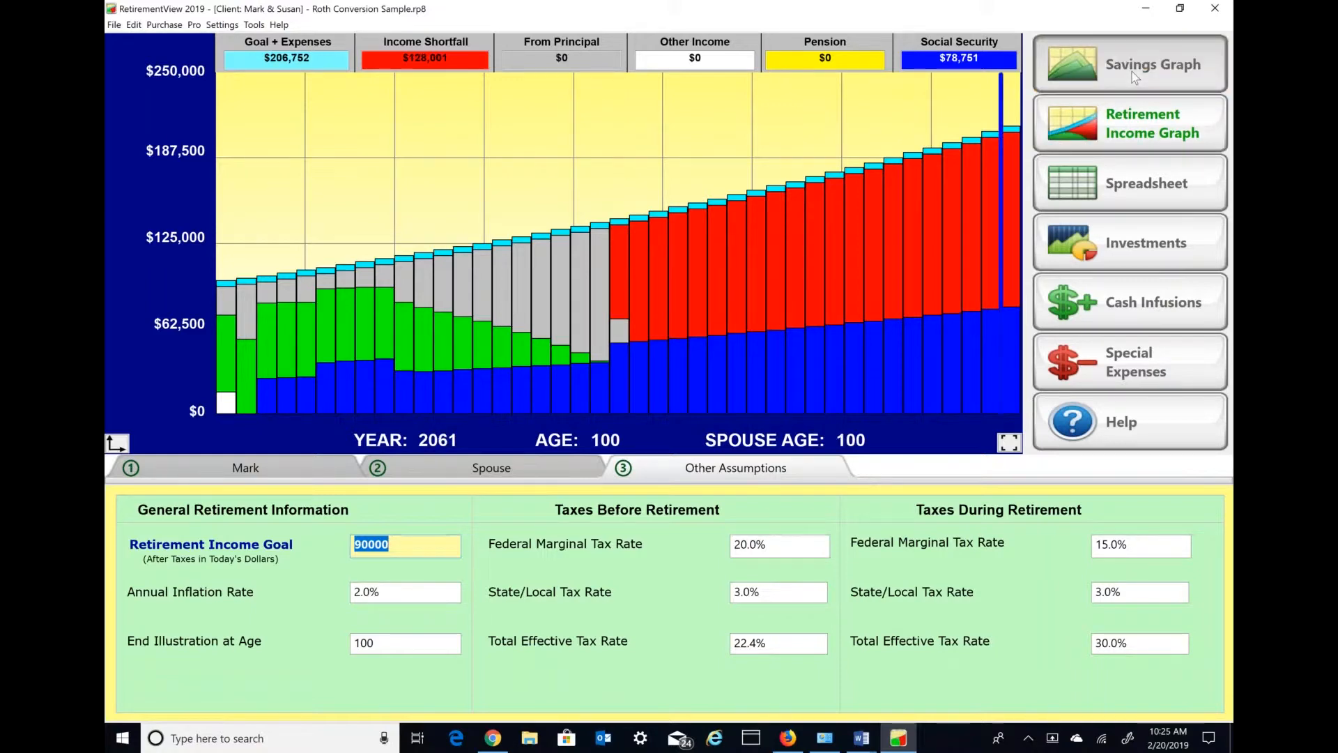
{"action": "left_click", "coordinate": [1102, 658]}
{"action": "left_click_drag", "start_coordinate": [1103, 658], "coordinate": [1090, 654]}
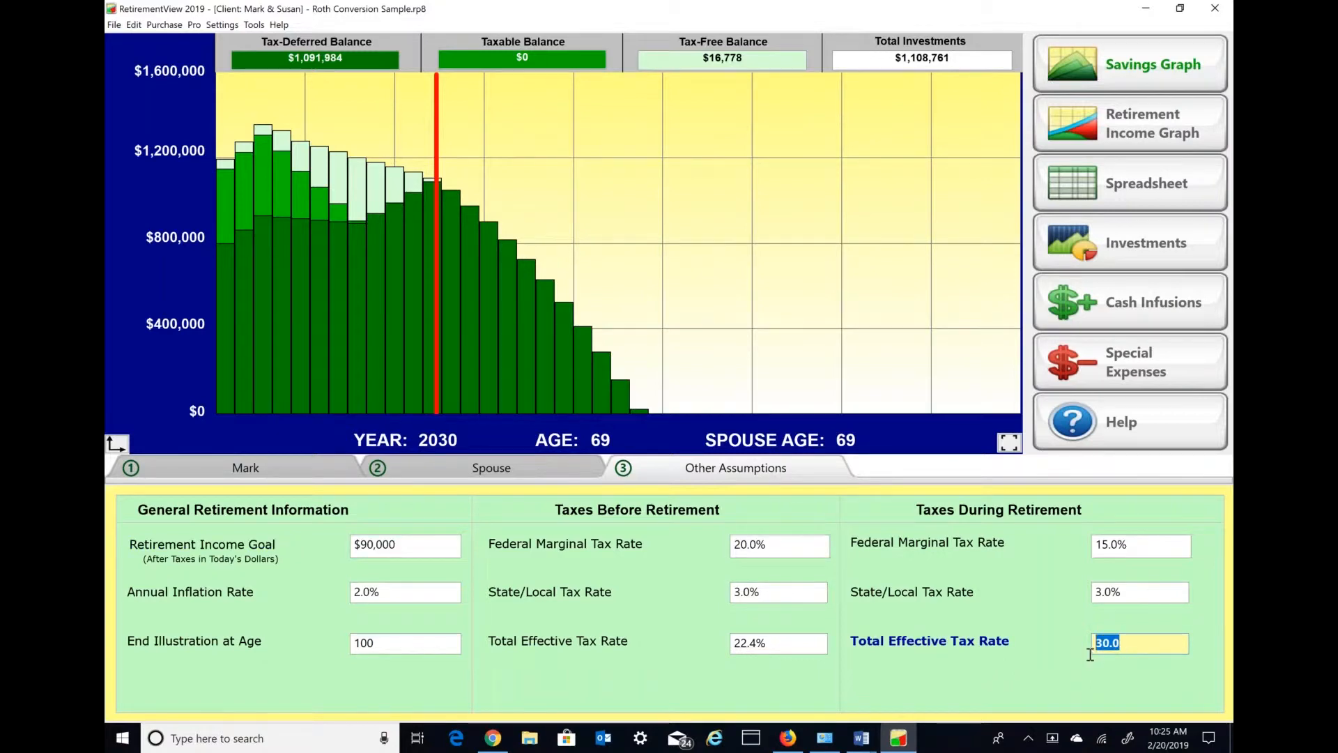
{"action": "type", "text": "20"}
{"action": "key", "text": "Tab"}
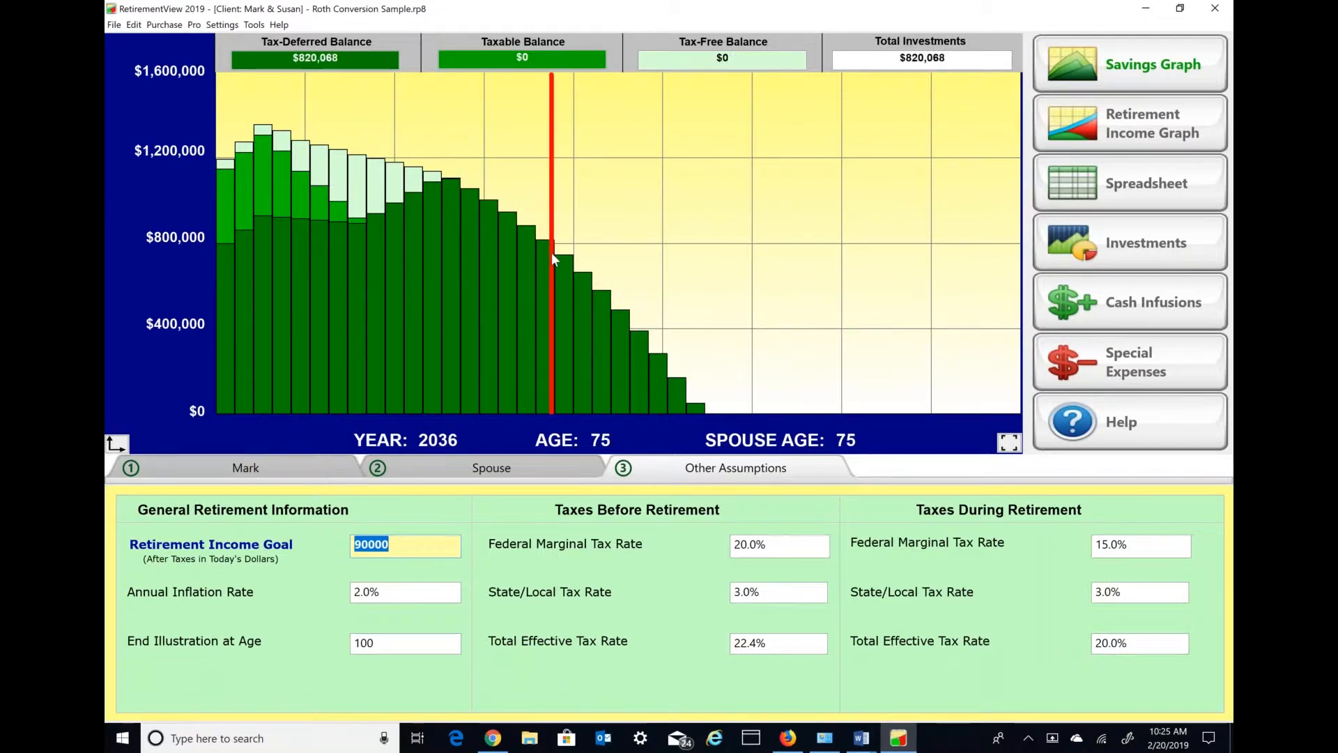
- Change the total effective tax rate during retirement to 17%
{"action": "left_click", "coordinate": [1137, 648]}
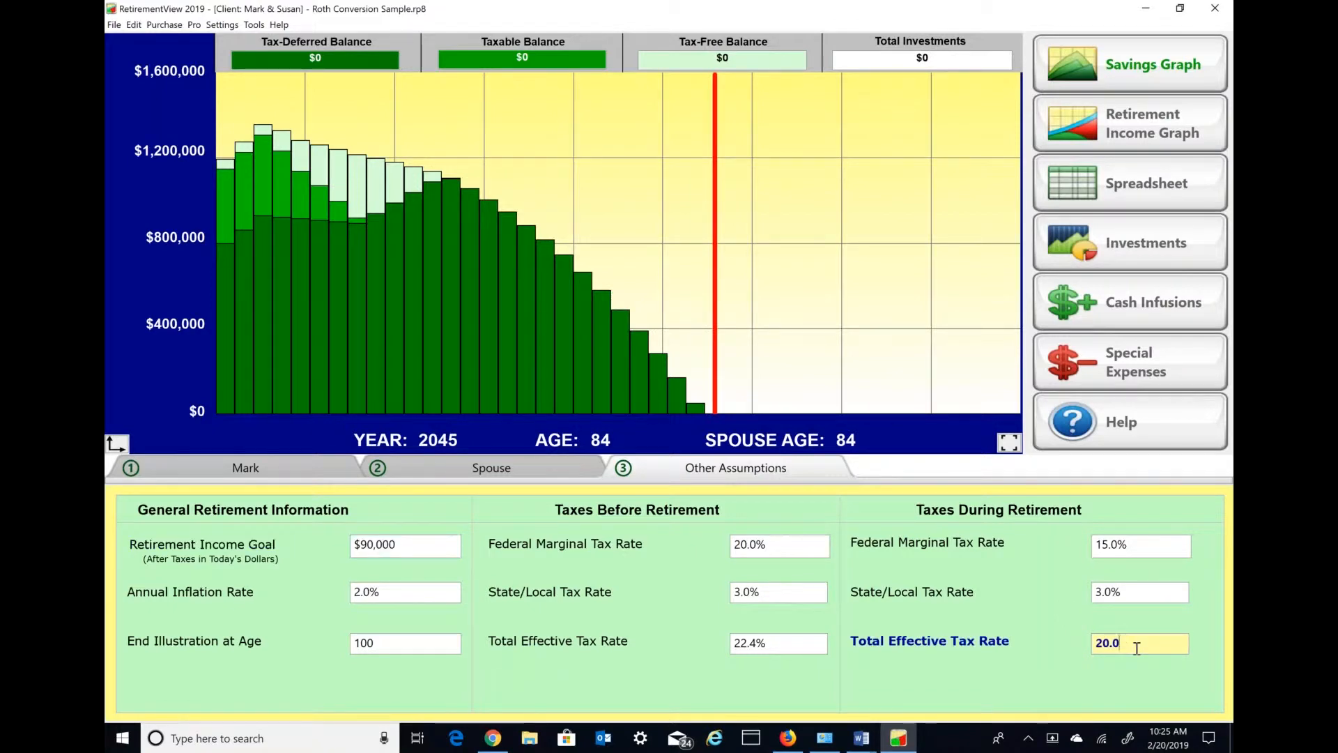
{"action": "left_click_drag", "start_coordinate": [1103, 645], "coordinate": [1069, 645]}
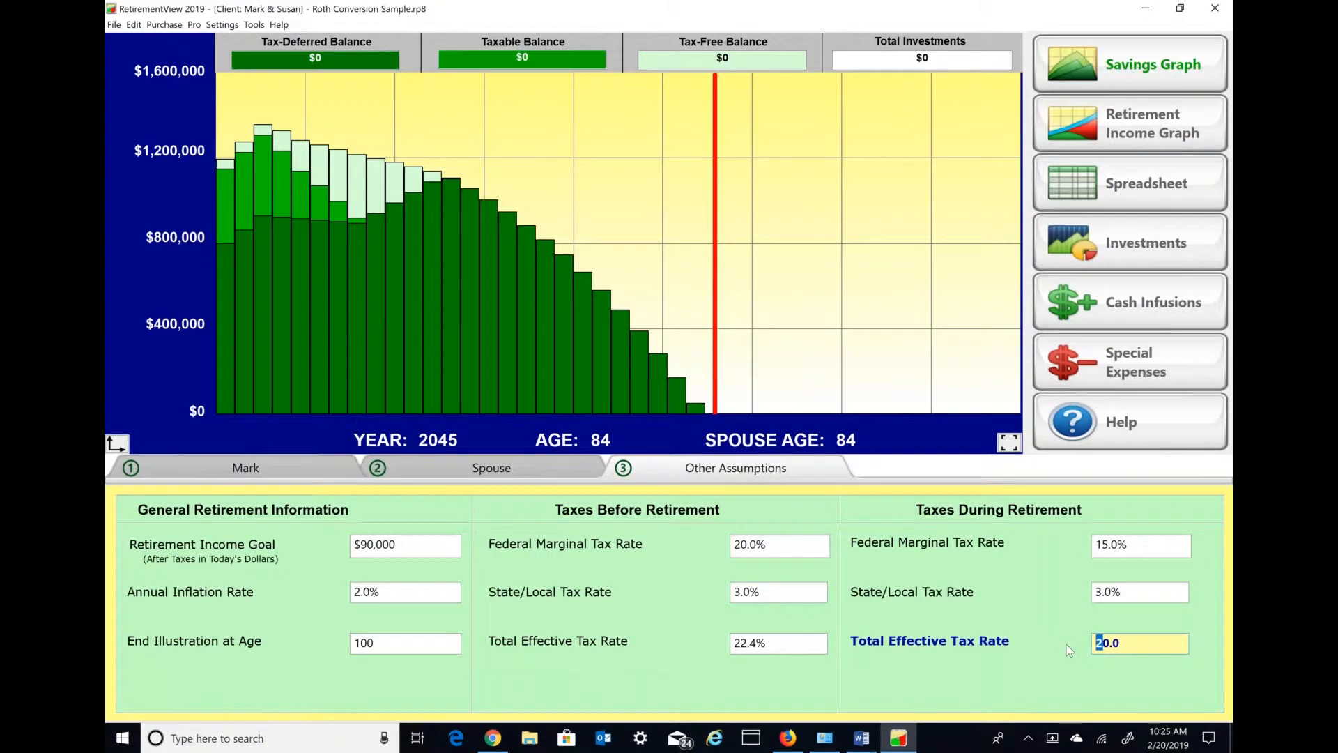
{"action": "left_click", "coordinate": [1111, 644]}
{"action": "left_click_drag", "start_coordinate": [1122, 644], "coordinate": [1098, 645]}
{"action": "type", "text": "17"}
{"action": "key", "text": "Tab"}
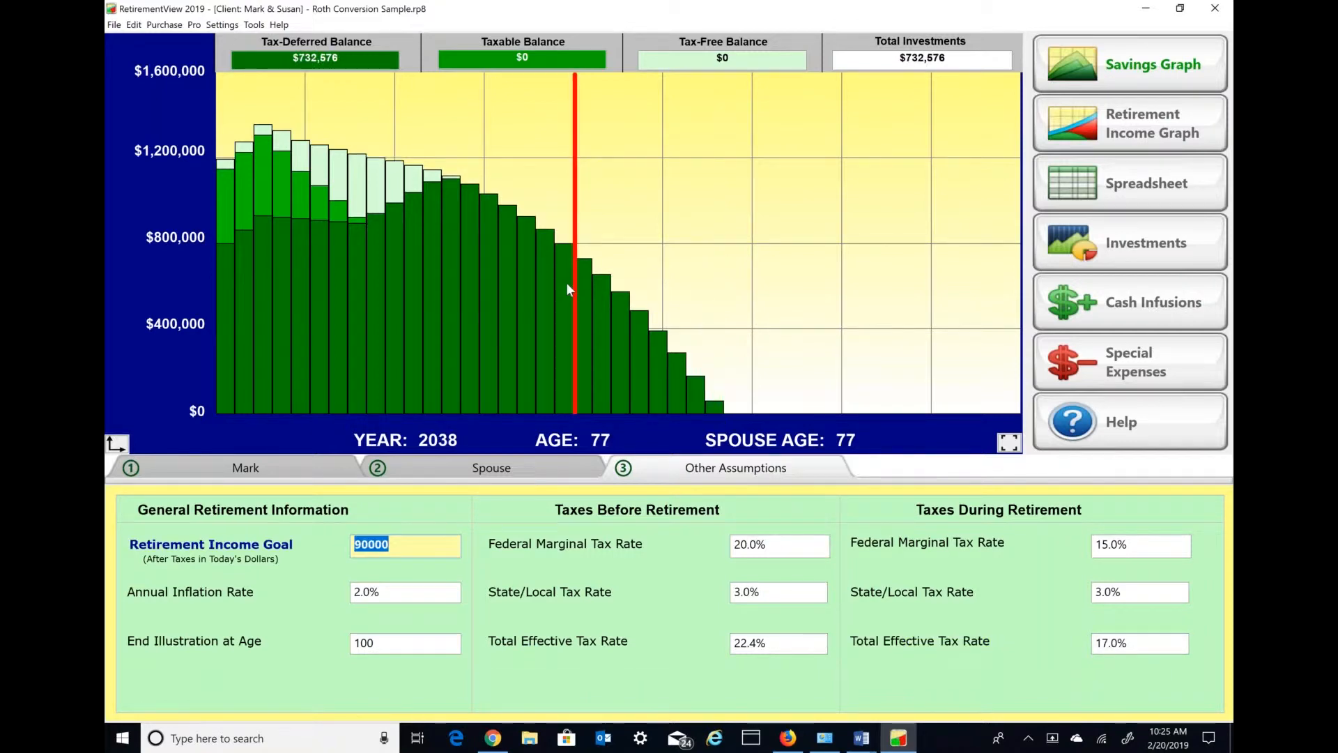
- Display the retirement income graph again and bring up the first client's data with the tax-deferred current balance
{"action": "left_click", "coordinate": [1129, 124]}
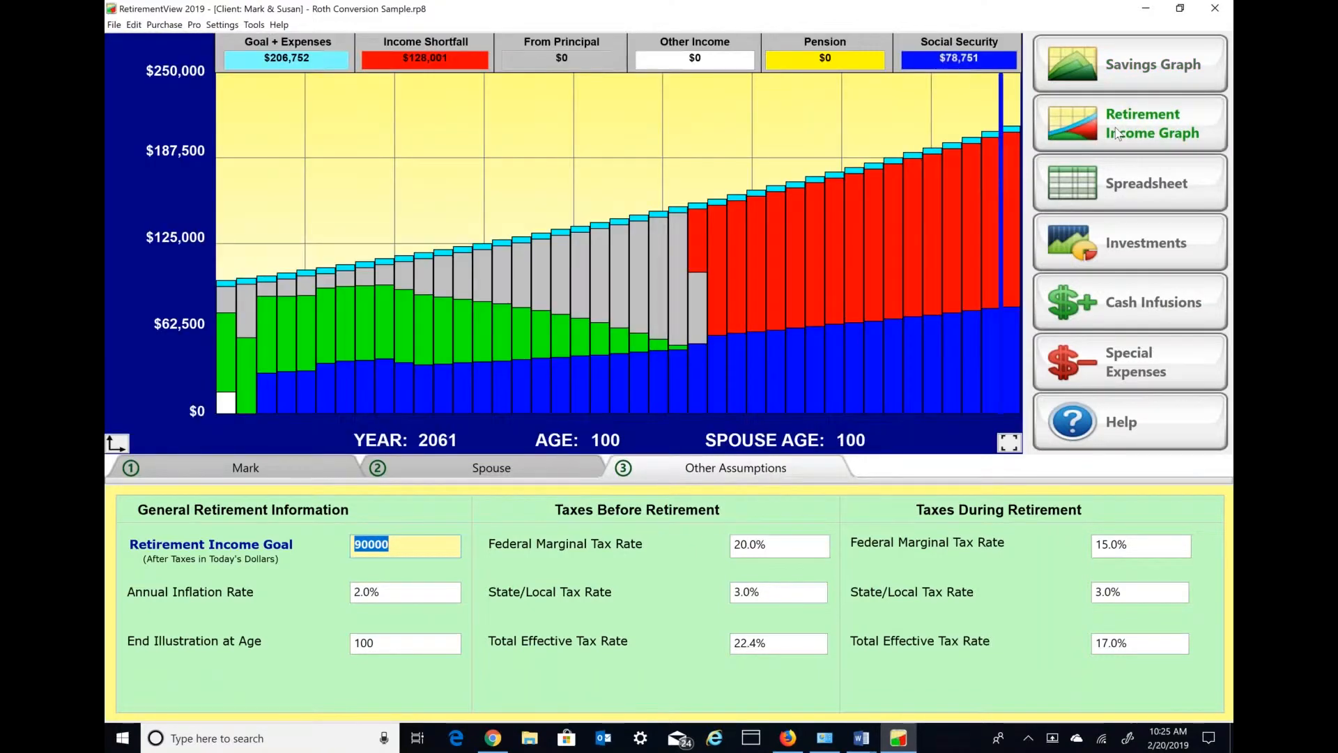
{"action": "left_click", "coordinate": [293, 471]}
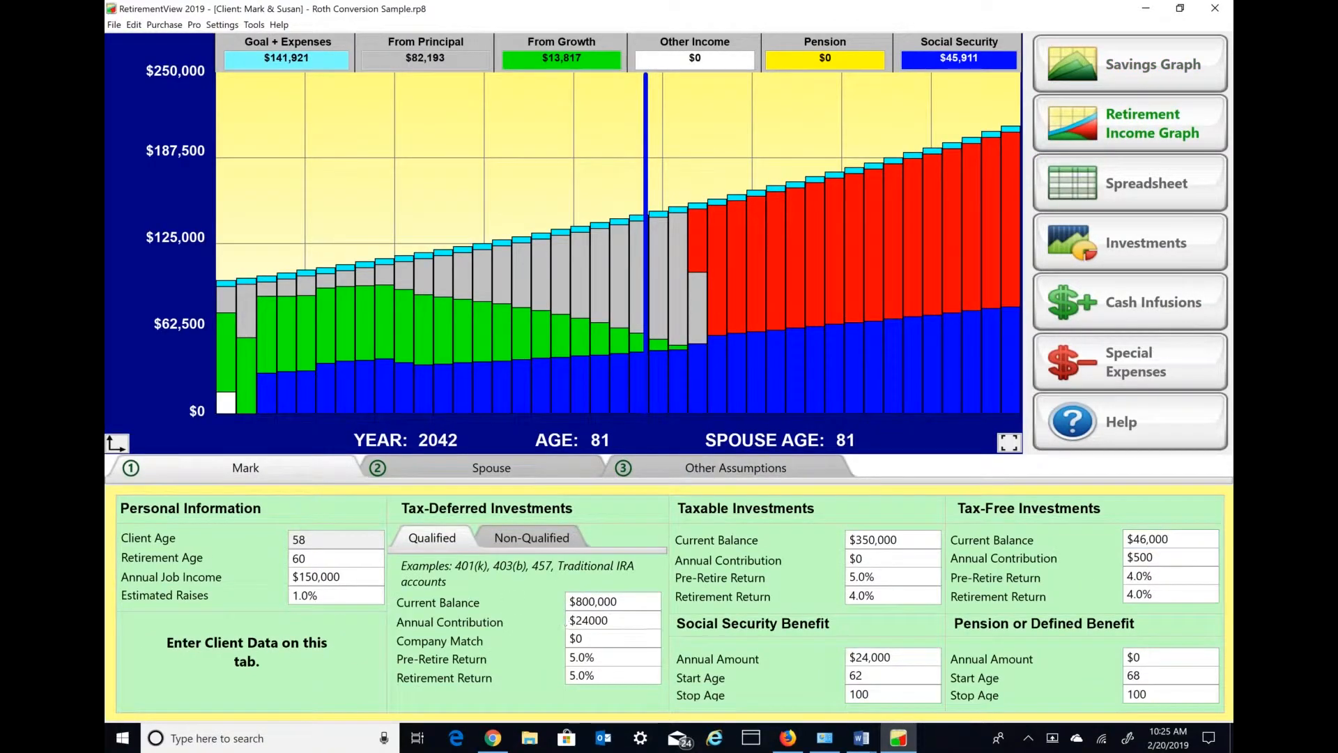
{"action": "left_click", "coordinate": [618, 602]}
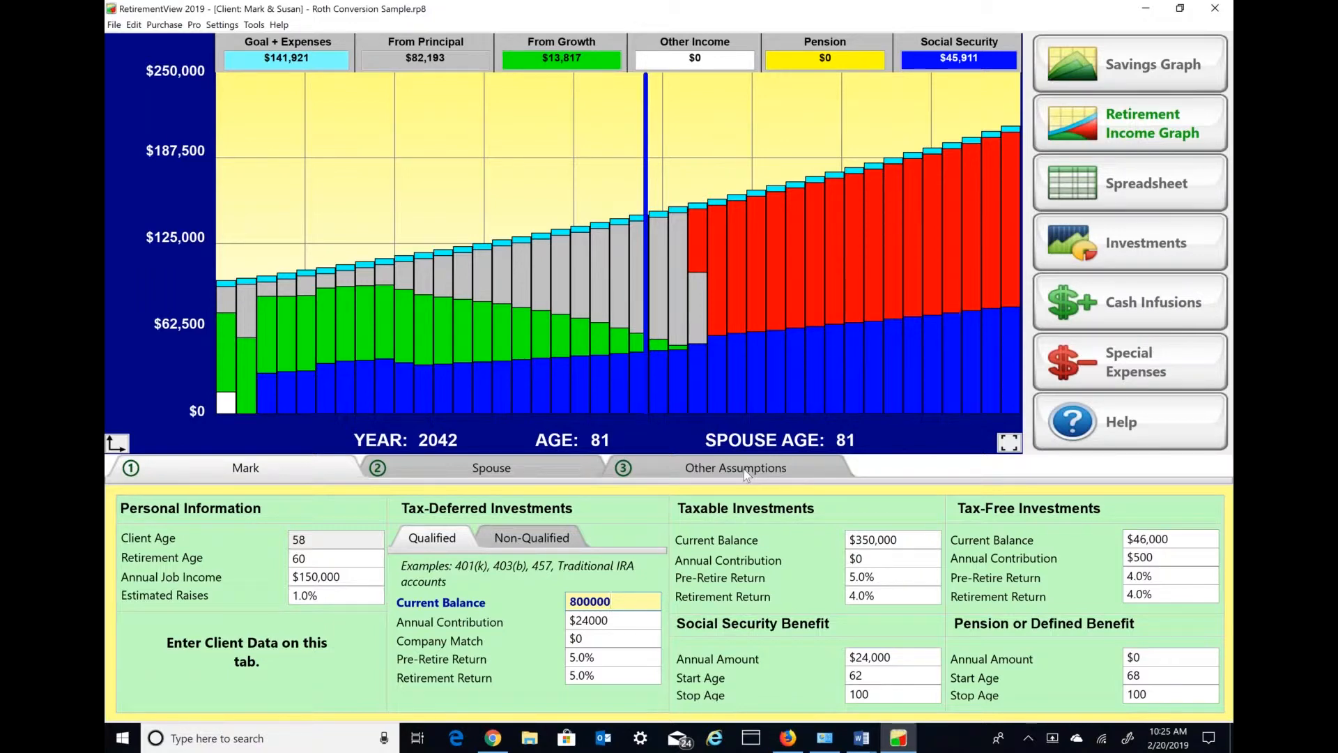
- Raise the "Convert 401k to Roth" special expense to $100,000 per year and add it to the plan
{"action": "left_click", "coordinate": [1153, 370]}
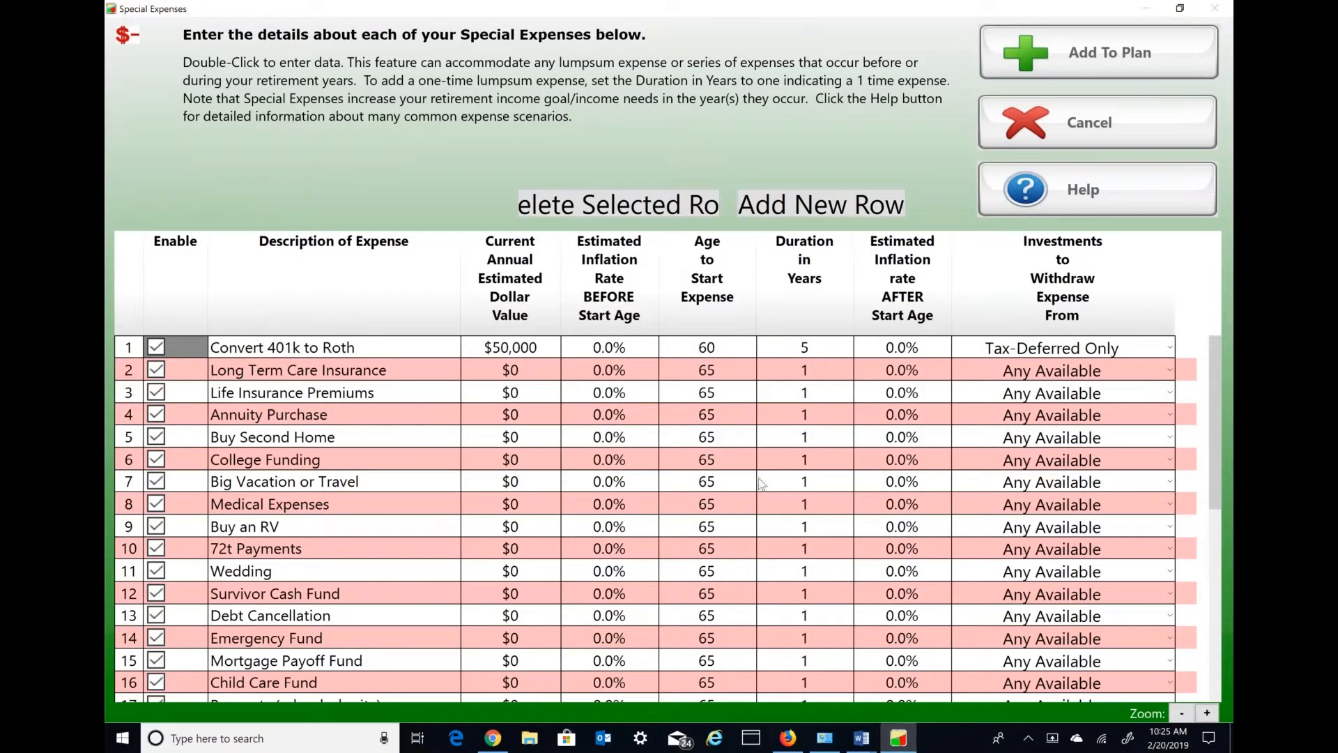
{"action": "double_click", "coordinate": [545, 353]}
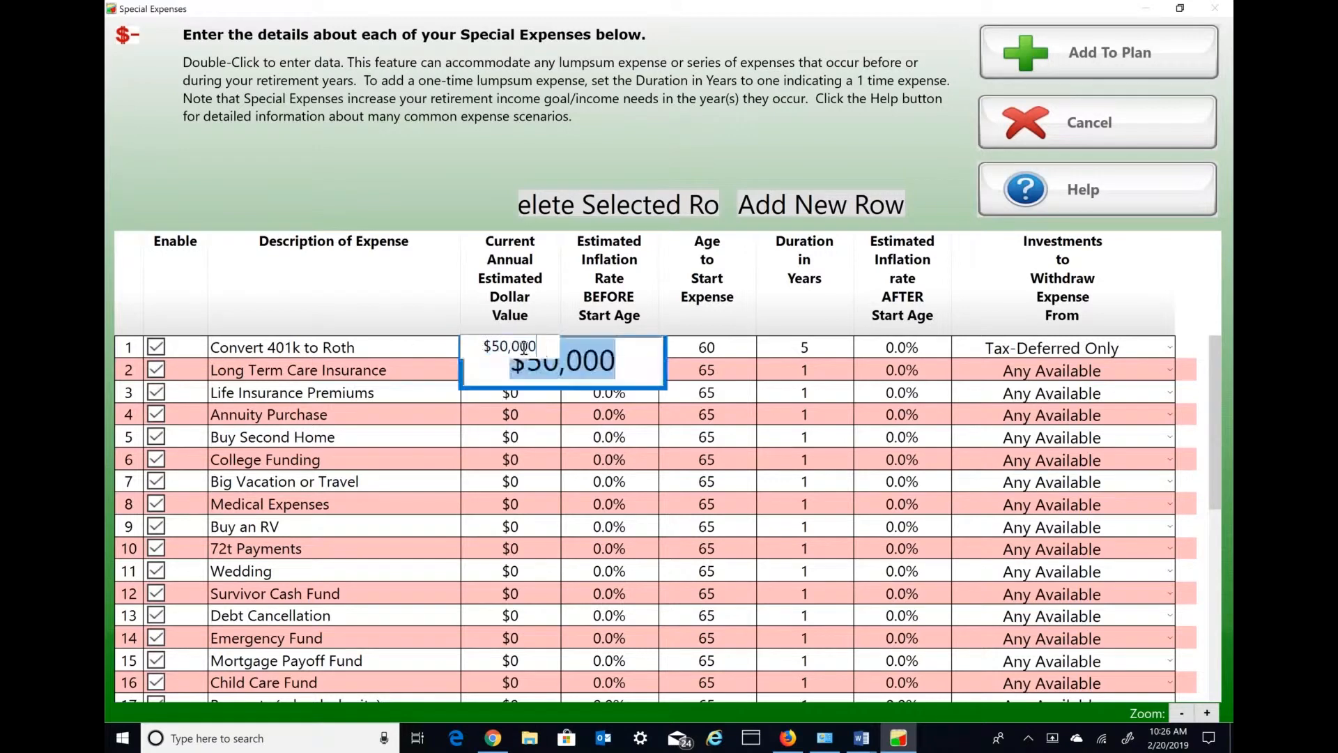
{"action": "left_click_drag", "start_coordinate": [540, 346], "coordinate": [474, 349]}
{"action": "type", "text": "1000000"}
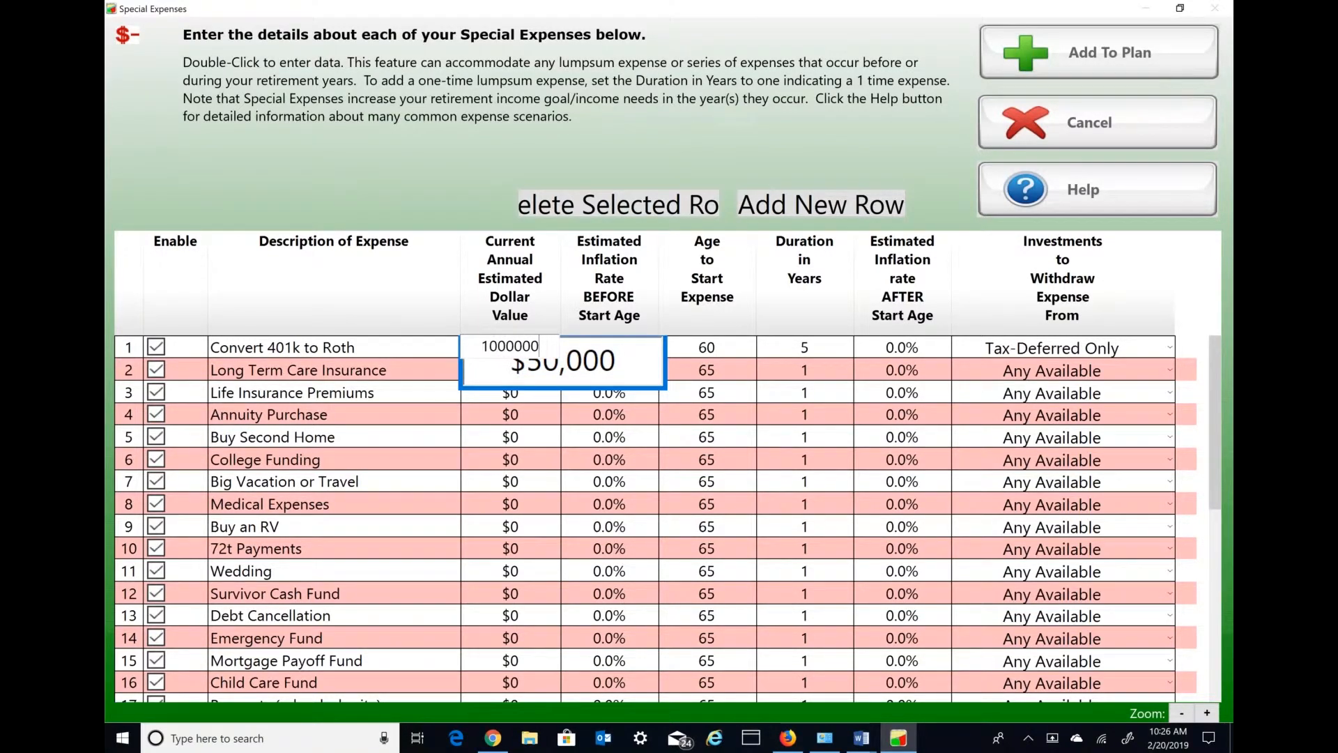
{"action": "key", "text": "Return"}
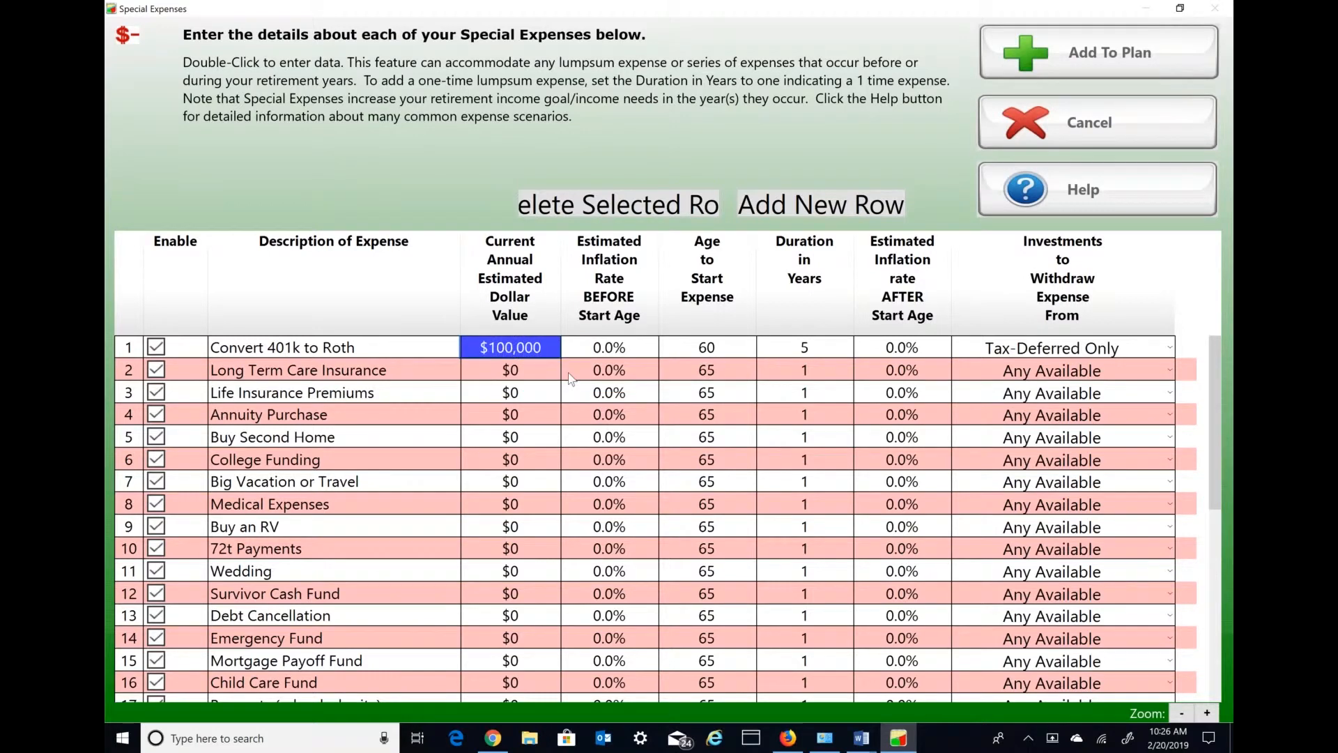
{"action": "left_click", "coordinate": [1082, 70]}
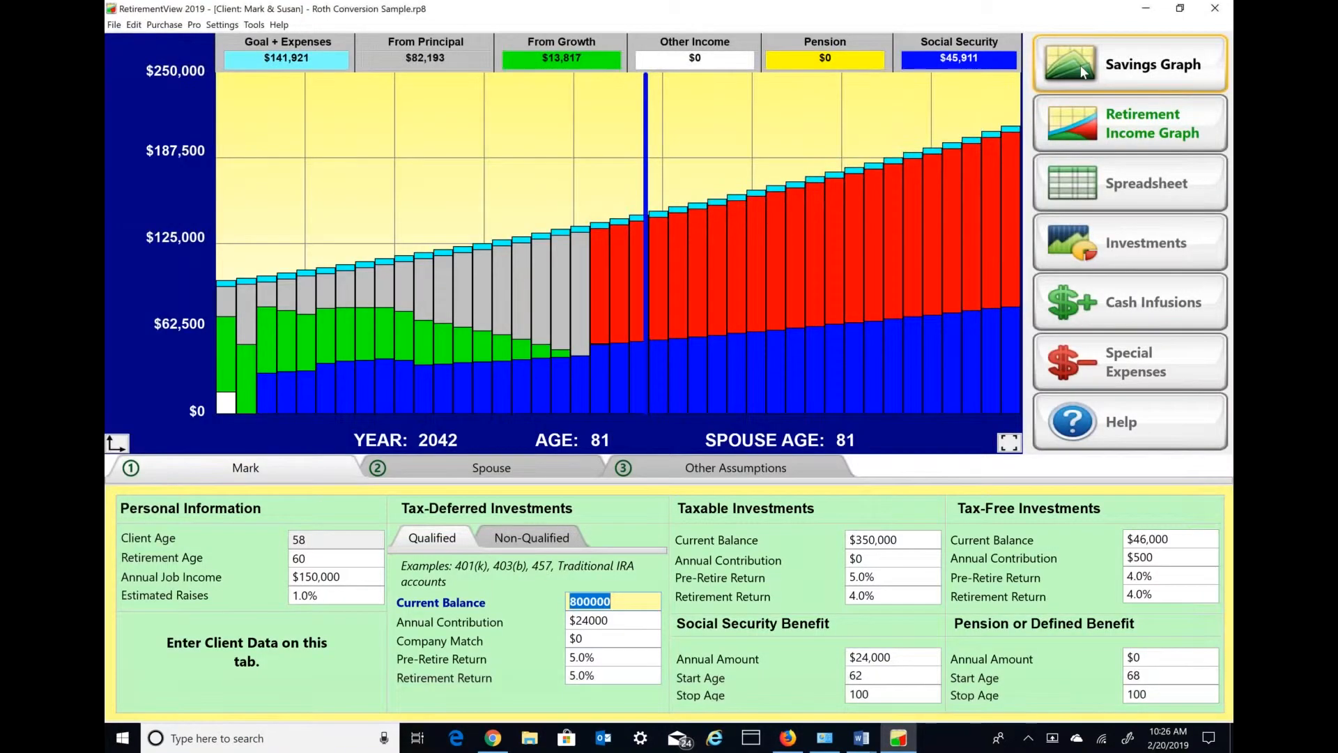
- Raise the "Converted to Roth" cash infusion to $100,000 per year and add it to the plan
{"action": "left_click", "coordinate": [1147, 302]}
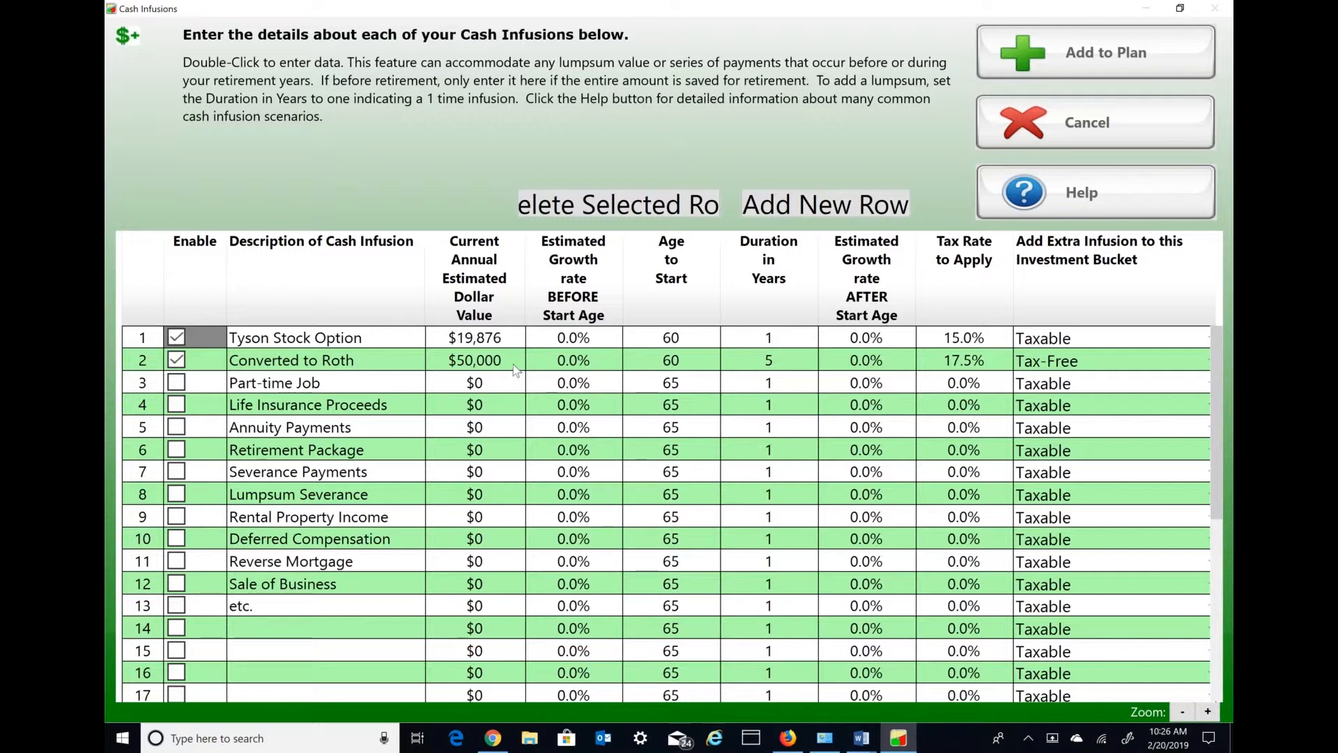
{"action": "double_click", "coordinate": [515, 368]}
{"action": "type", "text": "100000"}
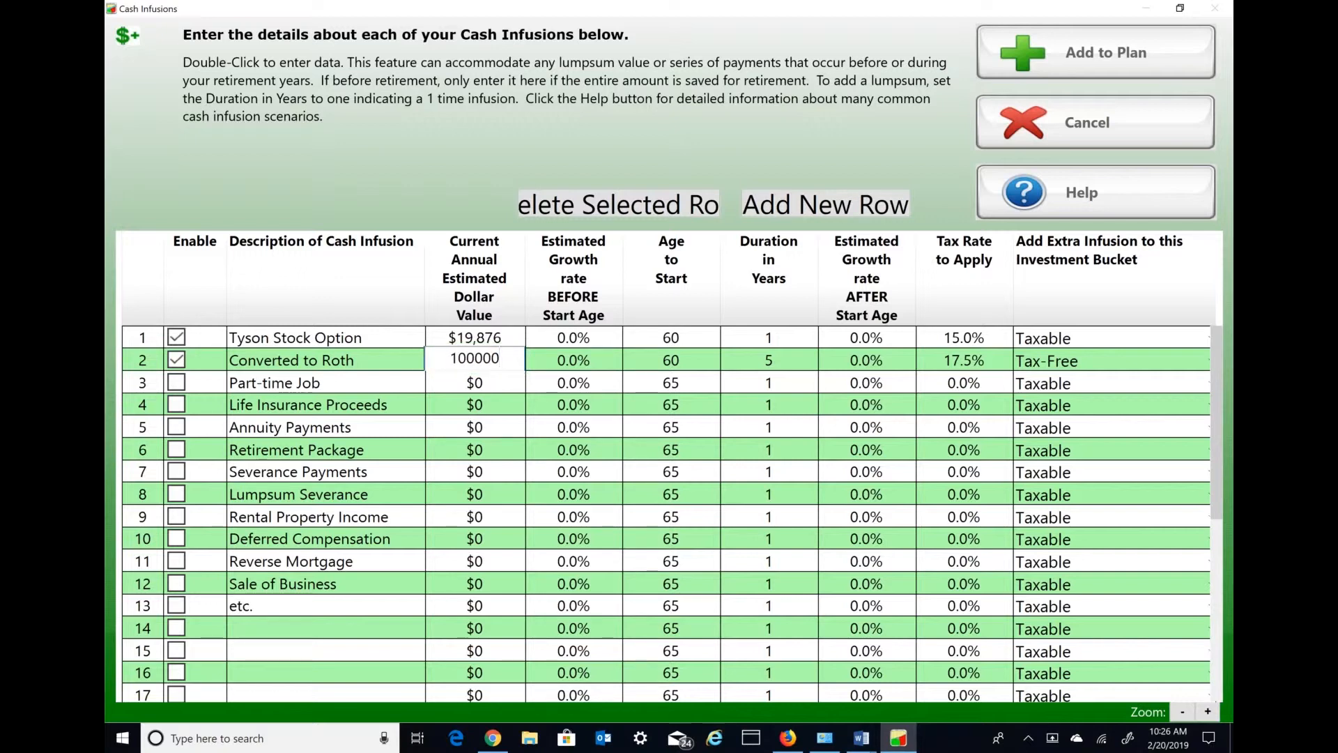
{"action": "key", "text": "Return"}
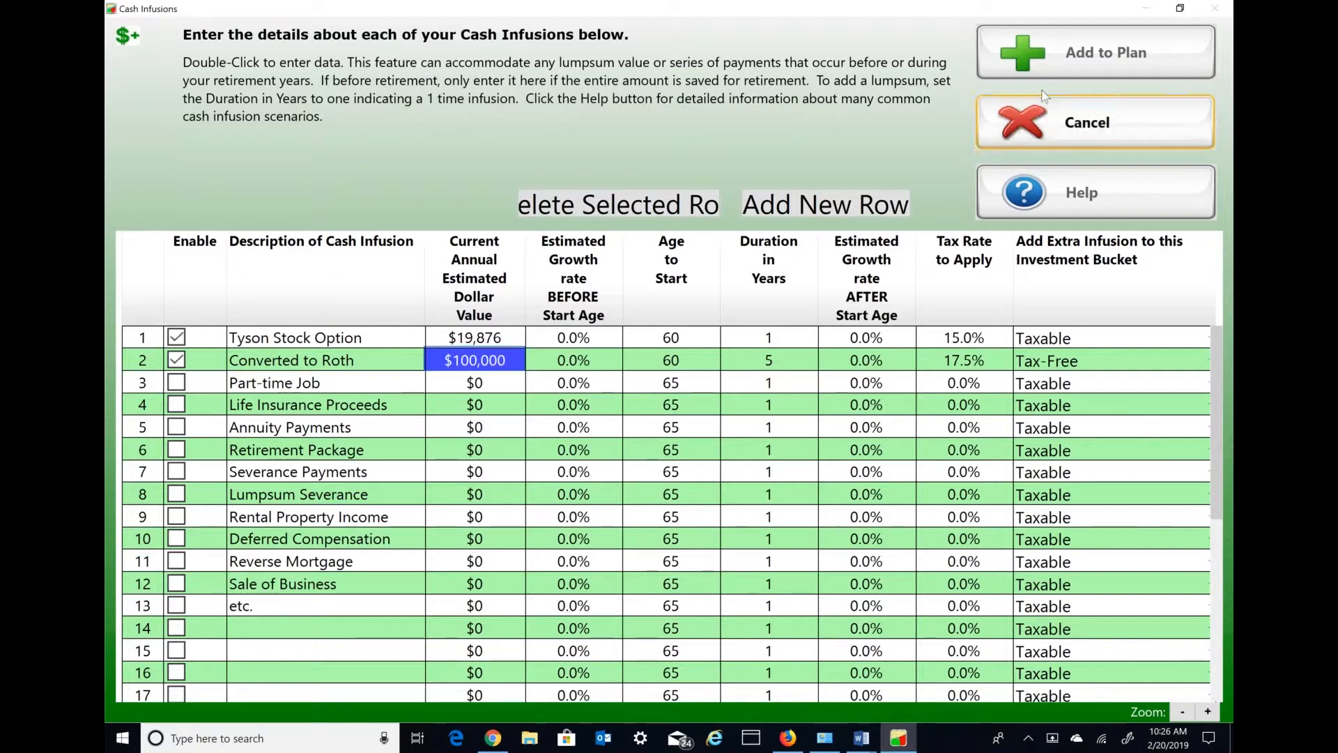
{"action": "left_click", "coordinate": [1077, 52]}
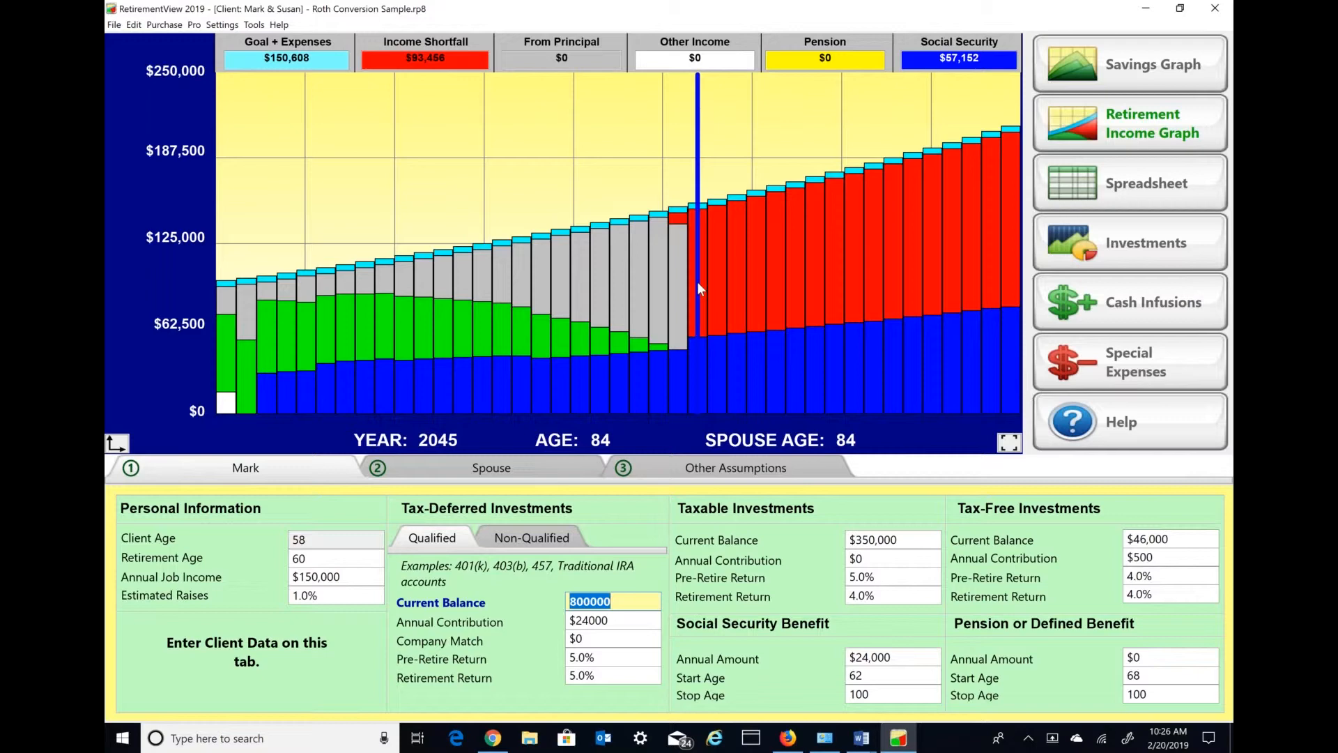
- Set the total effective tax rate during retirement to 30% for the larger Roth conversion
{"action": "left_click", "coordinate": [716, 476]}
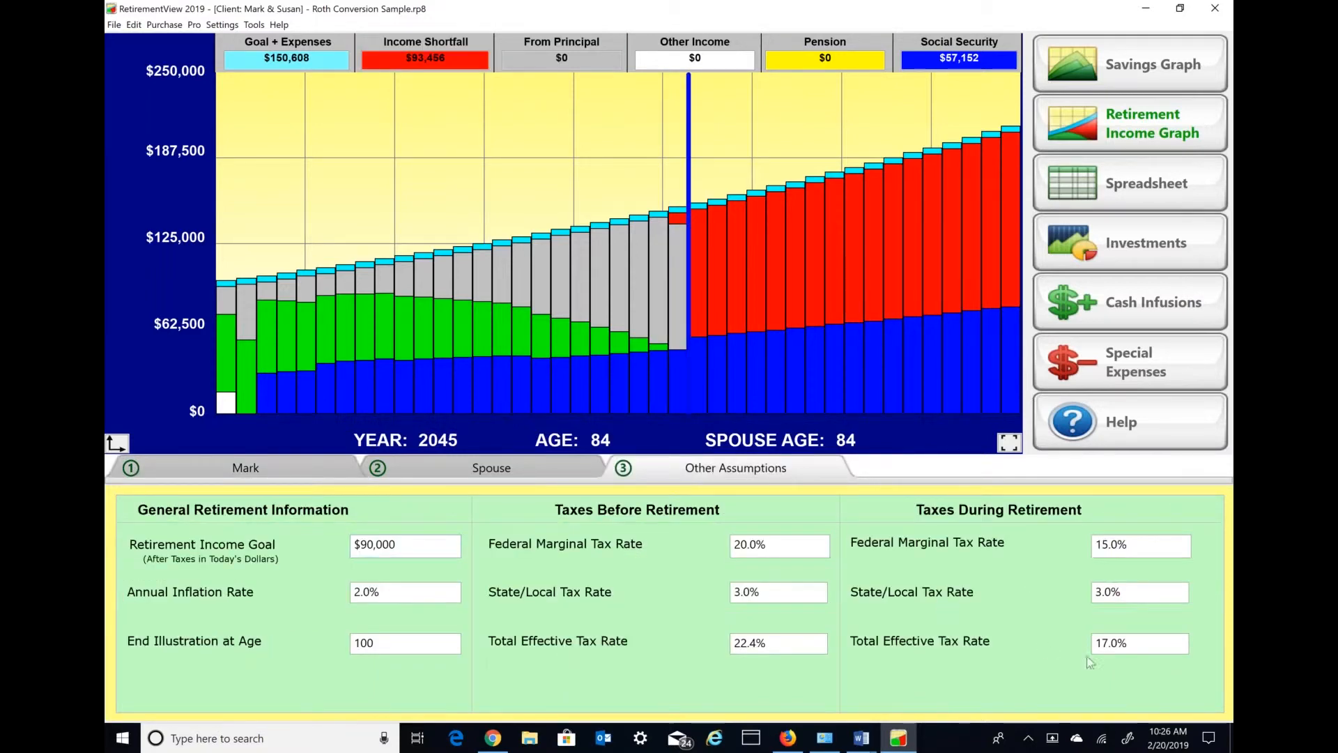
{"action": "left_click", "coordinate": [1132, 650]}
{"action": "left_click_drag", "start_coordinate": [1133, 650], "coordinate": [1092, 651]}
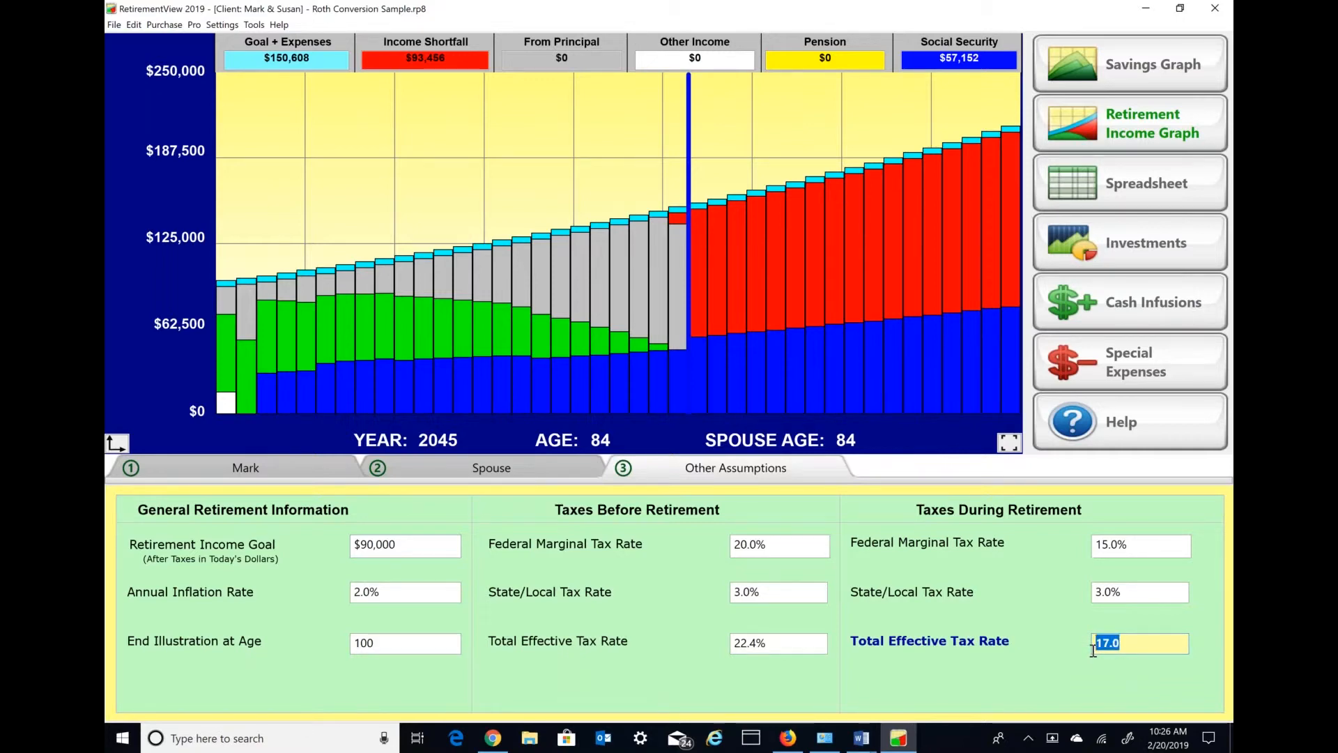
{"action": "type", "text": "2"}
{"action": "key", "text": "BackSpace"}
{"action": "type", "text": "30"}
{"action": "key", "text": "Tab"}
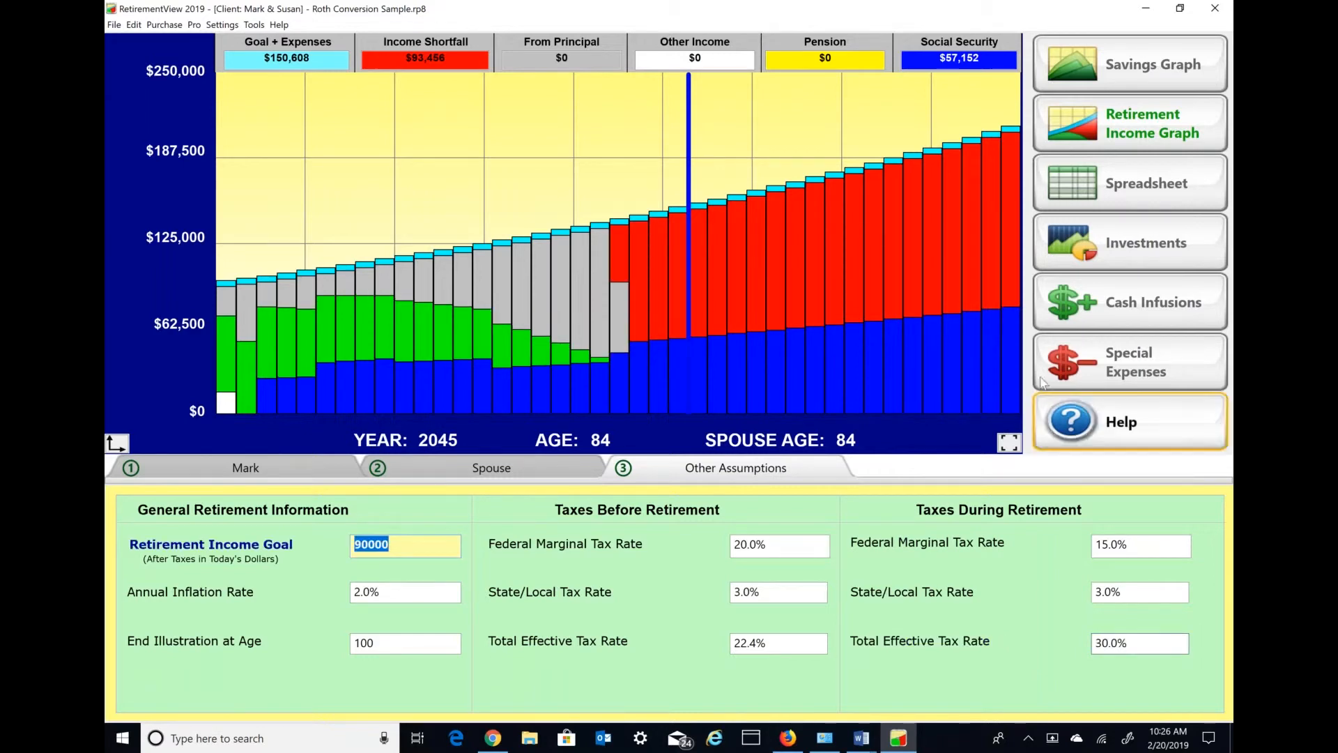
- Open the cash infusions and make the tax rate of the "Converted to Roth" entry editable
{"action": "left_click", "coordinate": [1131, 304]}
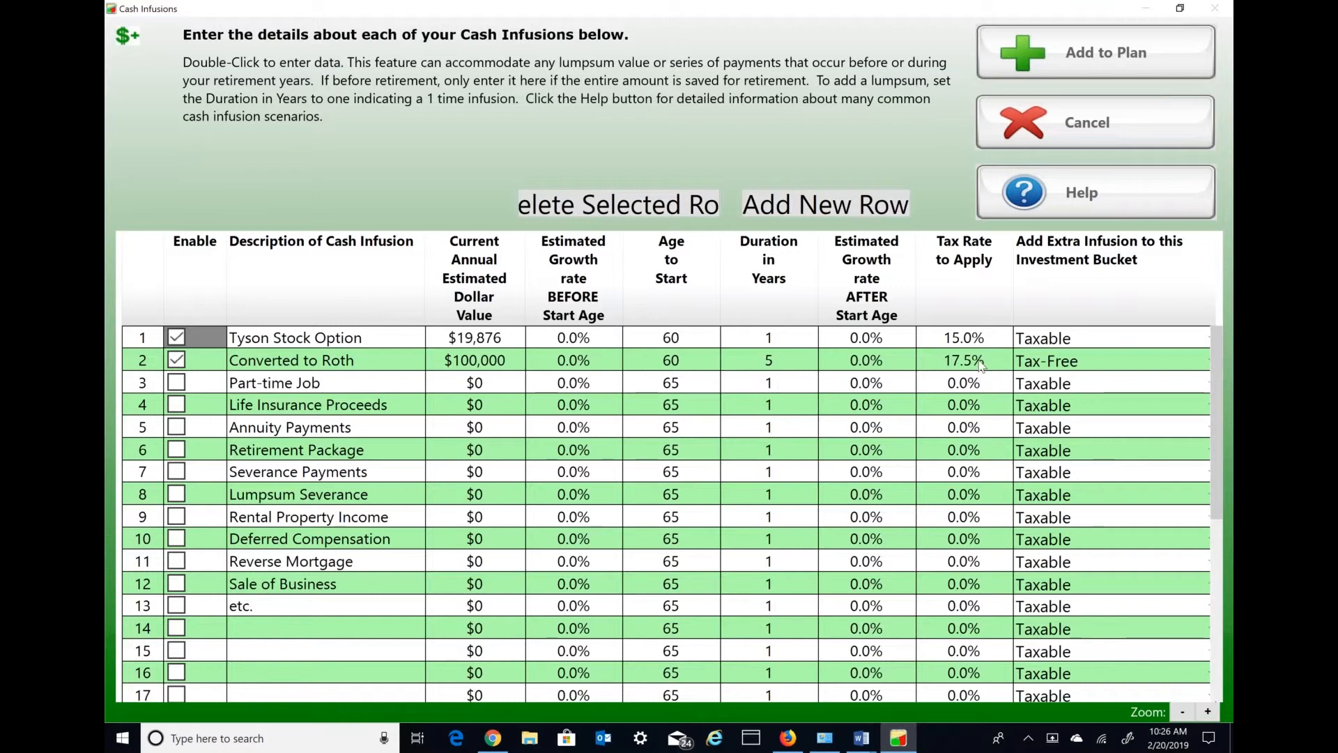
{"action": "double_click", "coordinate": [981, 362]}
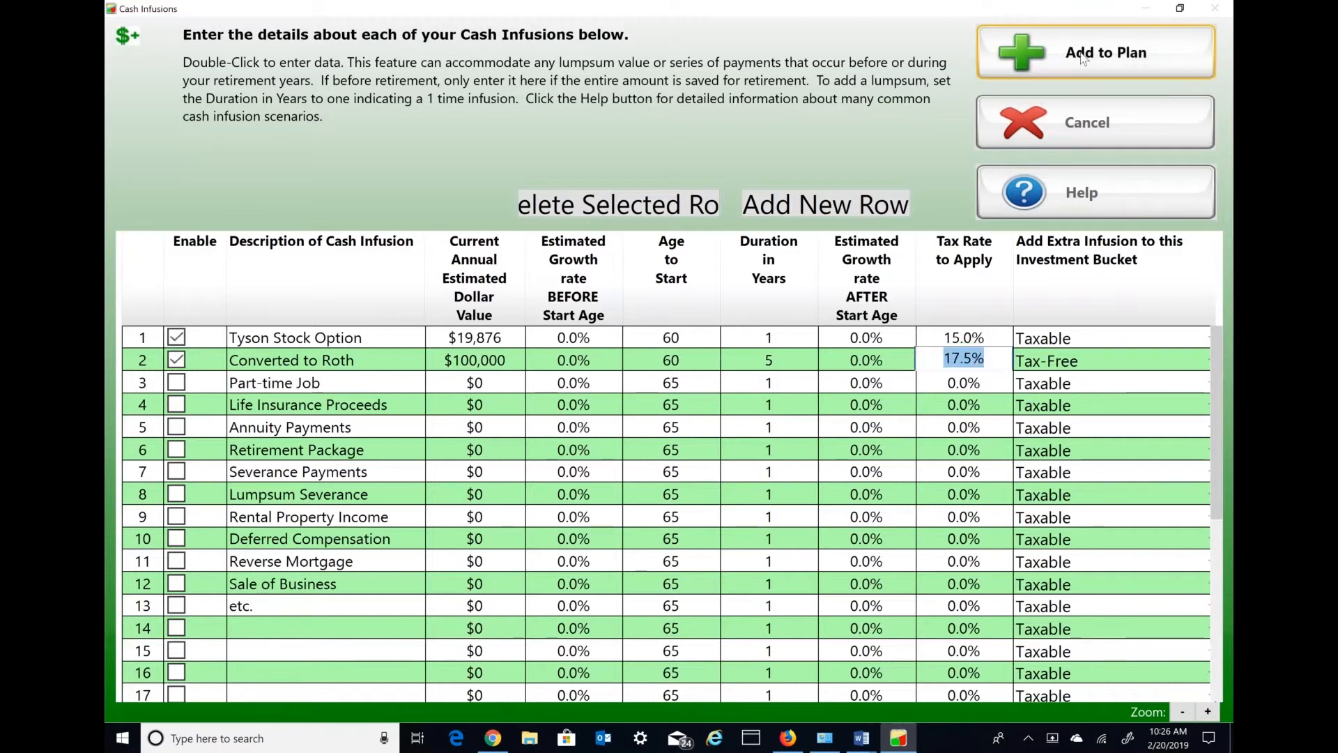